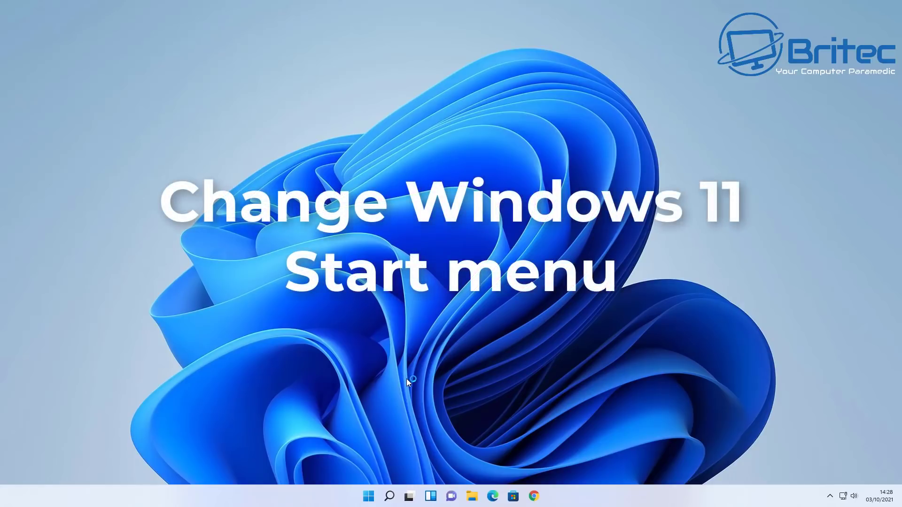
# Look over the default Windows 11 Start menu, then search from it to reach stardock.com
pyautogui.click(370, 498)
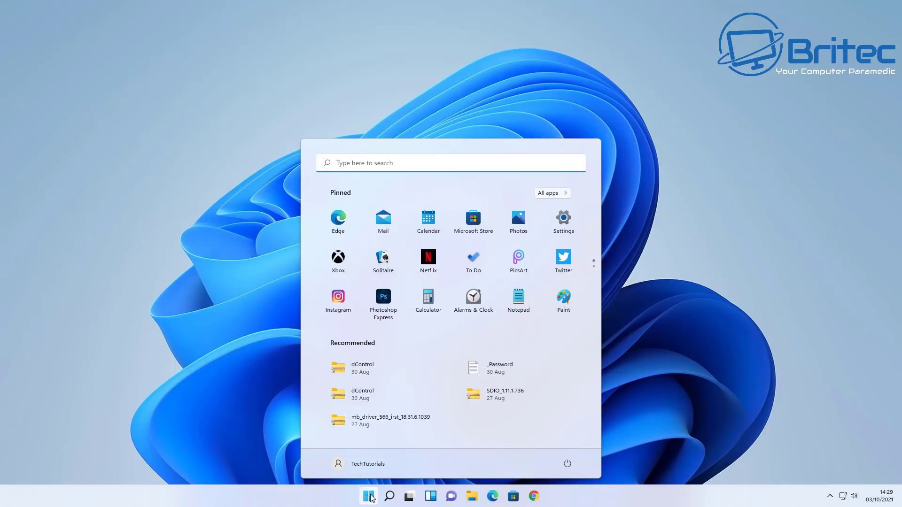
pyautogui.click(369, 497)
pyautogui.click(369, 497)
pyautogui.click(370, 500)
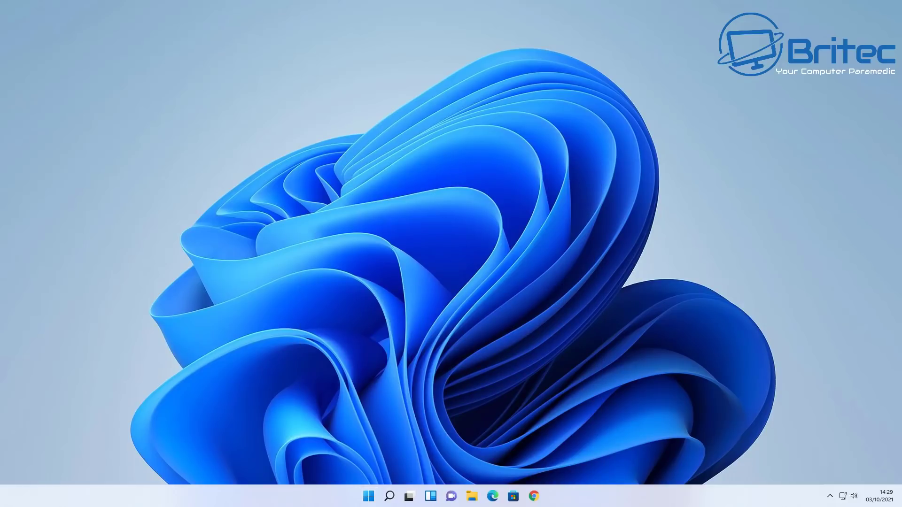
pyautogui.press('super')
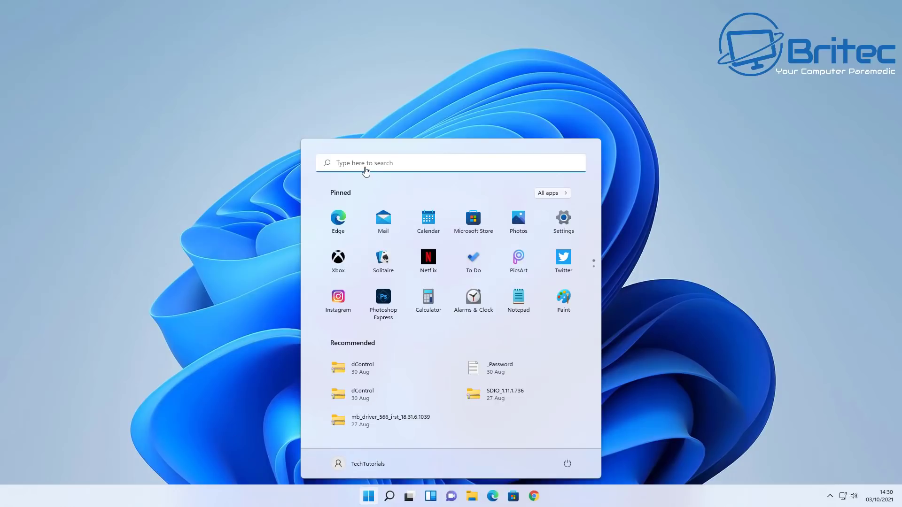
pyautogui.click(349, 162)
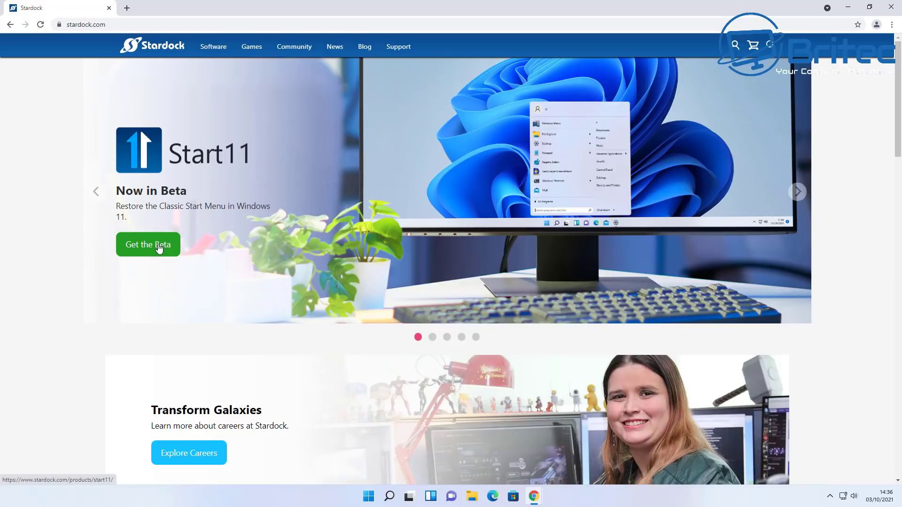
# Download the latest Start11 beta installer, run it with UAC approval, and close Chrome
pyautogui.click(155, 247)
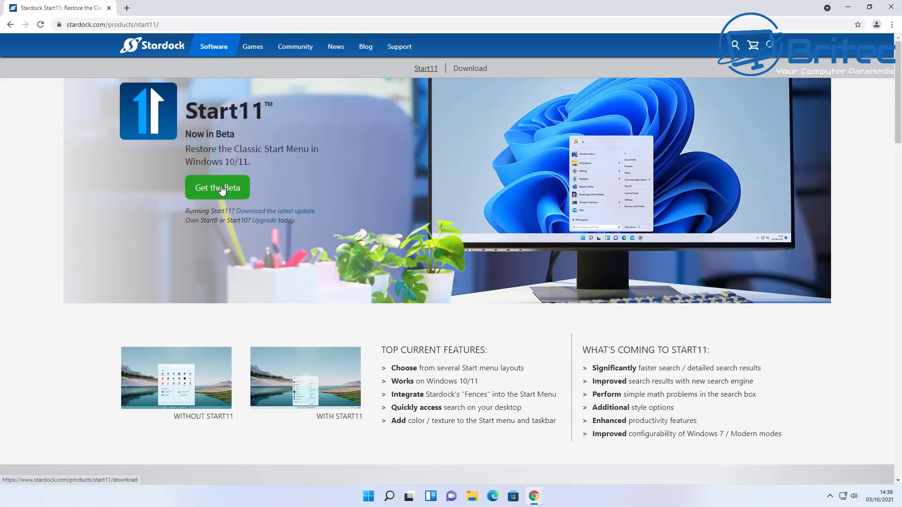
pyautogui.click(276, 213)
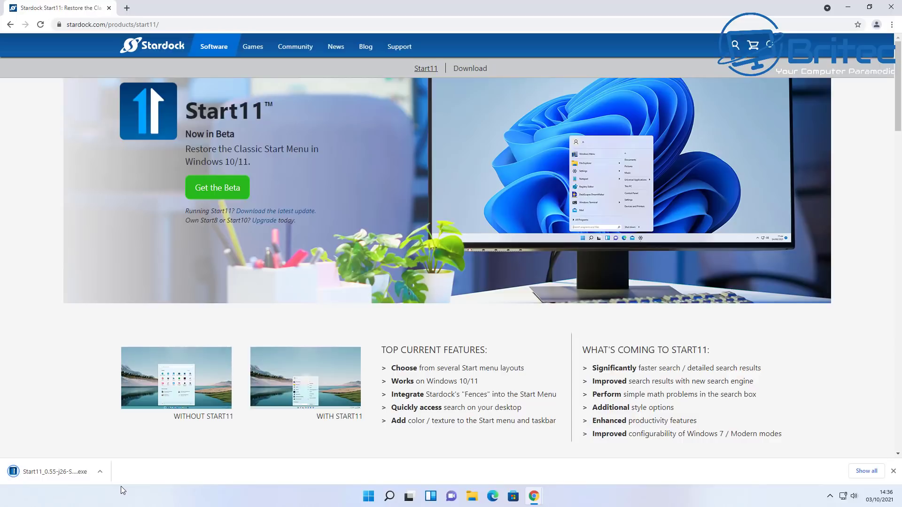
pyautogui.click(44, 476)
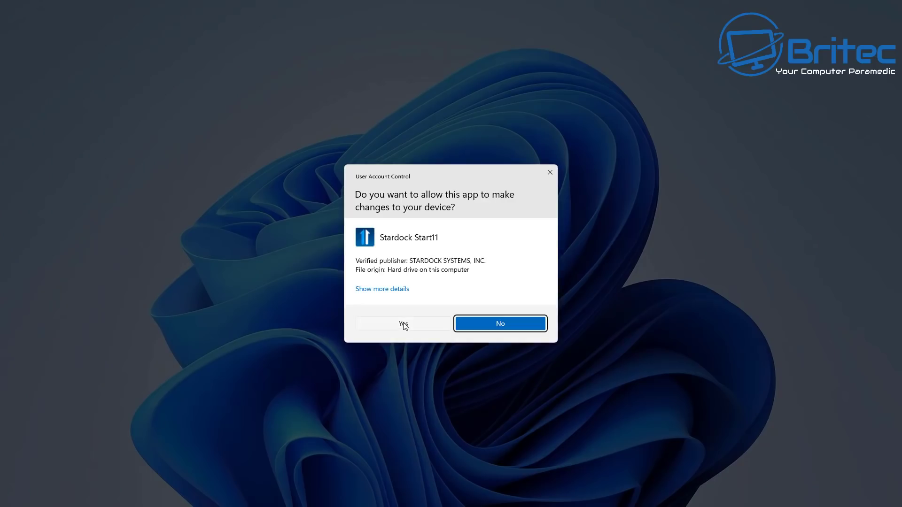
pyautogui.click(404, 323)
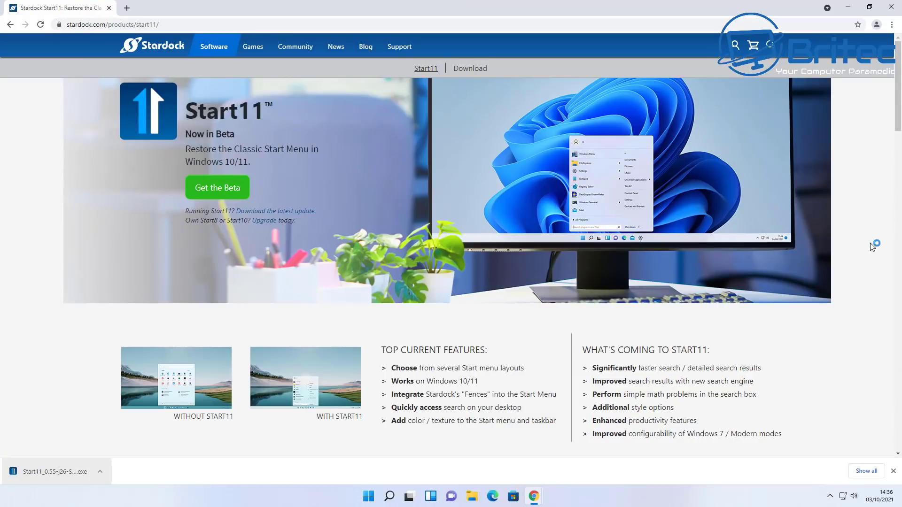
pyautogui.click(892, 8)
# Close the leftover Chrome window, accept the licence, and install Start11 to C:\Program Files (x86)\Stardock\Start11
pyautogui.click(437, 13)
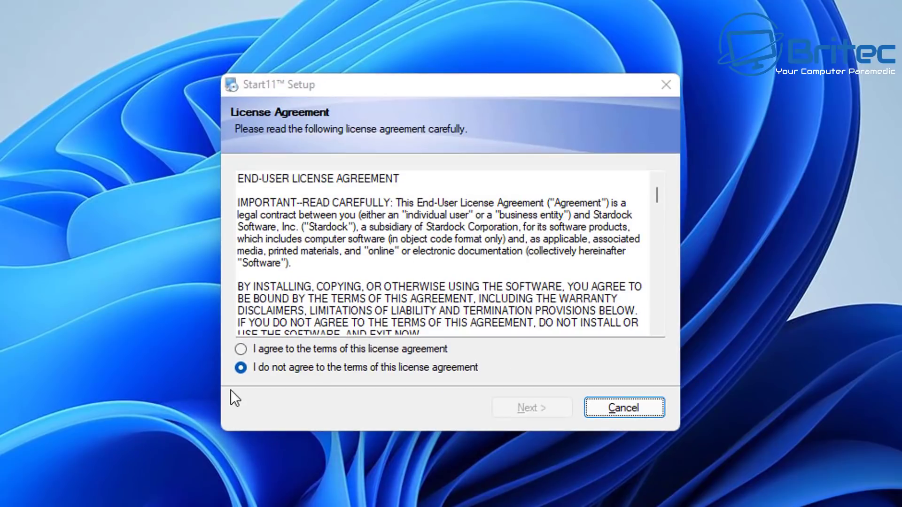
pyautogui.click(249, 349)
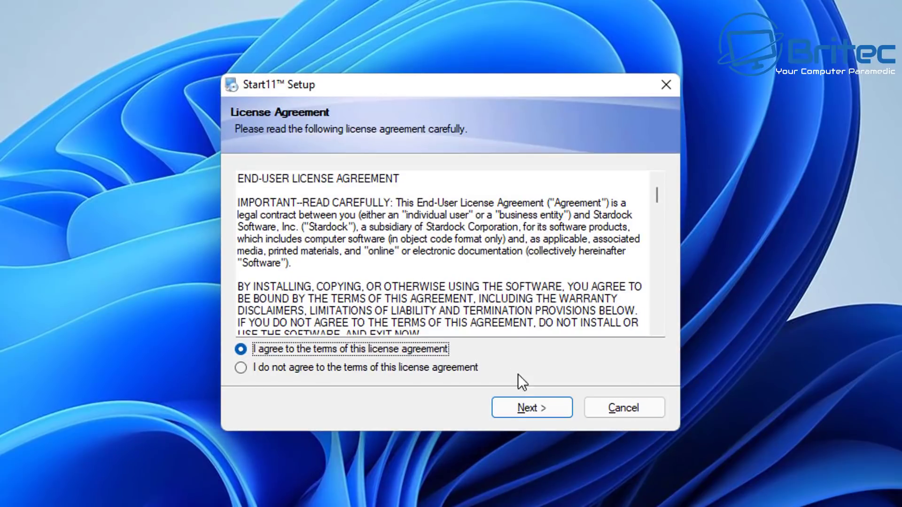
pyautogui.click(536, 410)
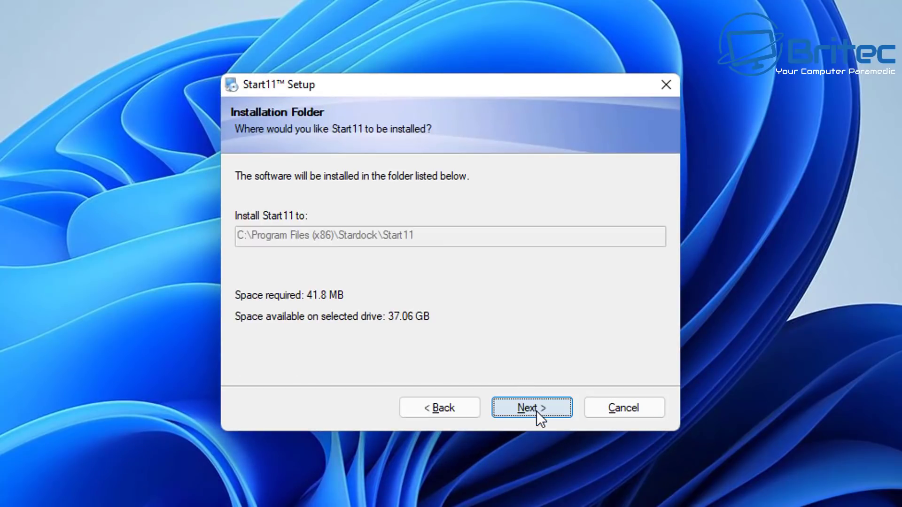
pyautogui.click(536, 410)
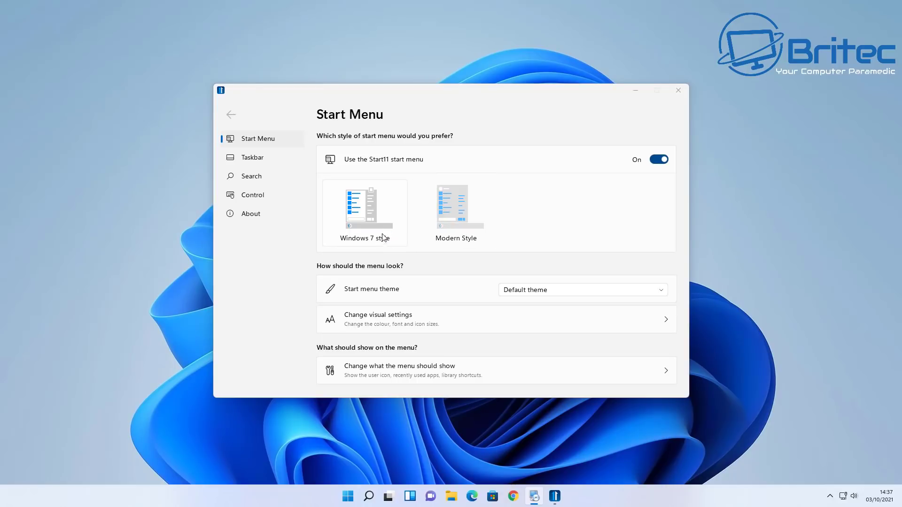
# Choose the Modern style, then start and finish activating the Start11 30-day trial
pyautogui.click(428, 230)
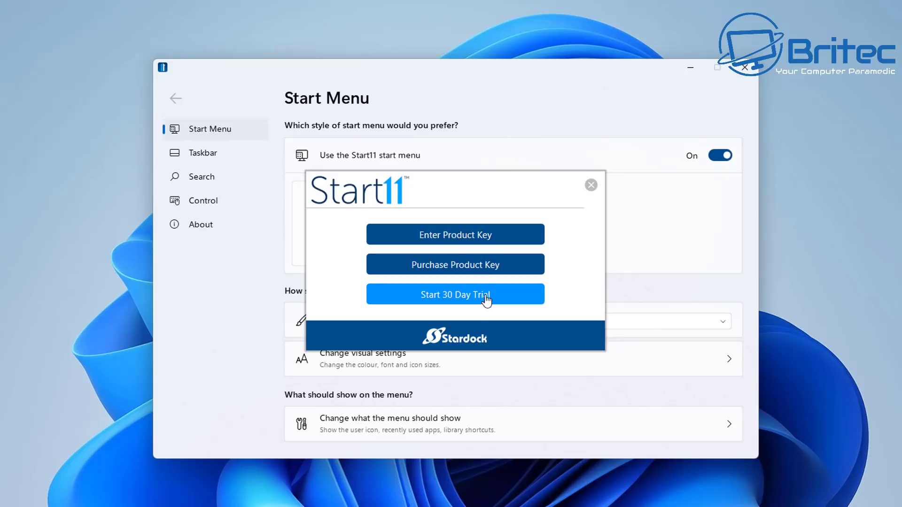
pyautogui.click(482, 266)
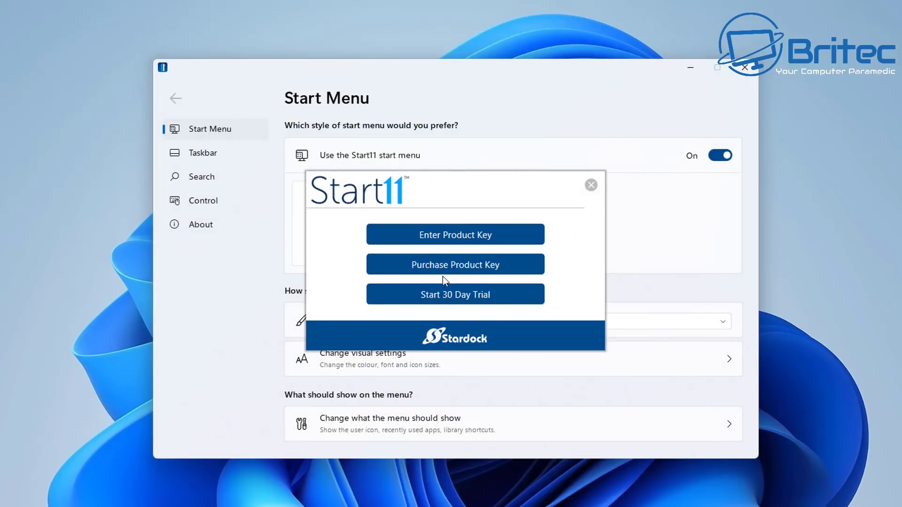
pyautogui.click(453, 295)
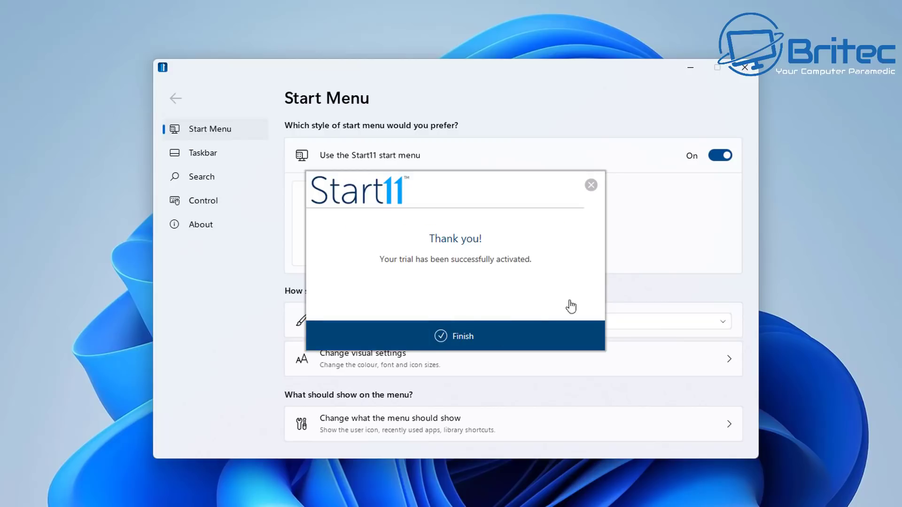
pyautogui.click(457, 338)
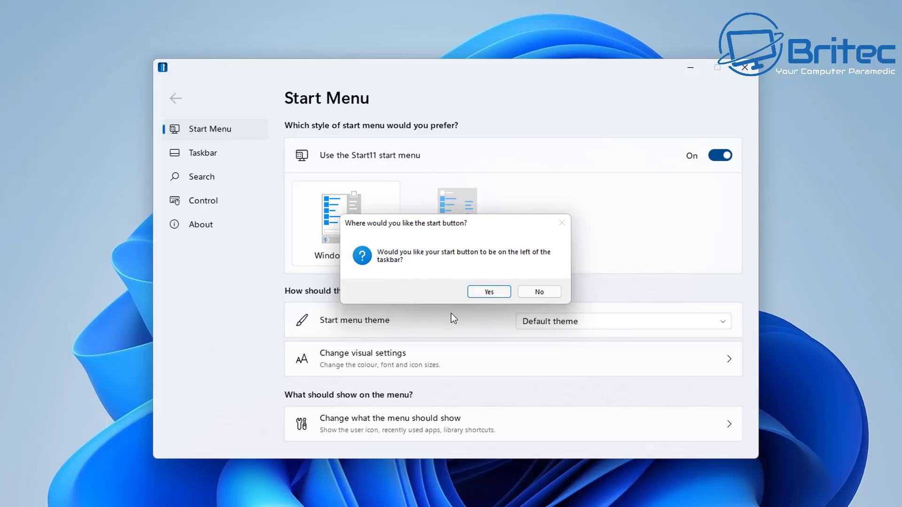
# Keep the start button left, pick Modern style with Modern theme, and open the visual settings
pyautogui.click(489, 292)
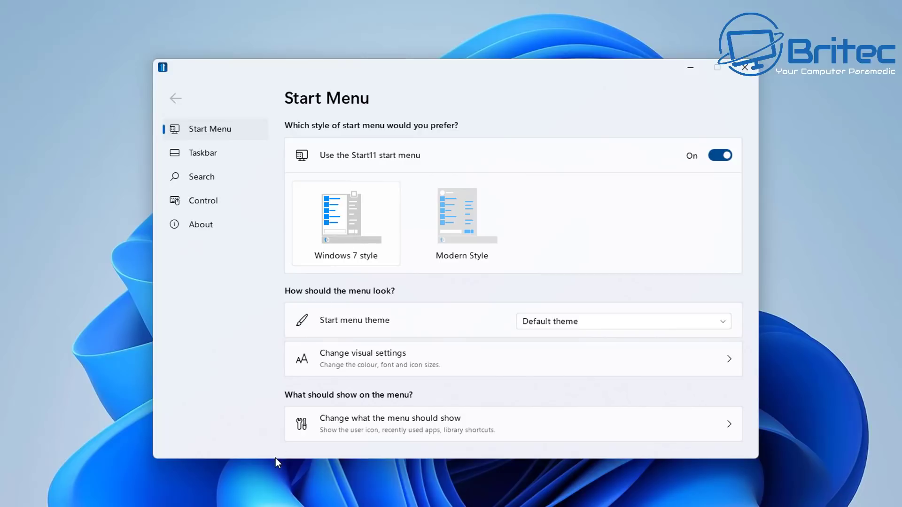
pyautogui.click(479, 243)
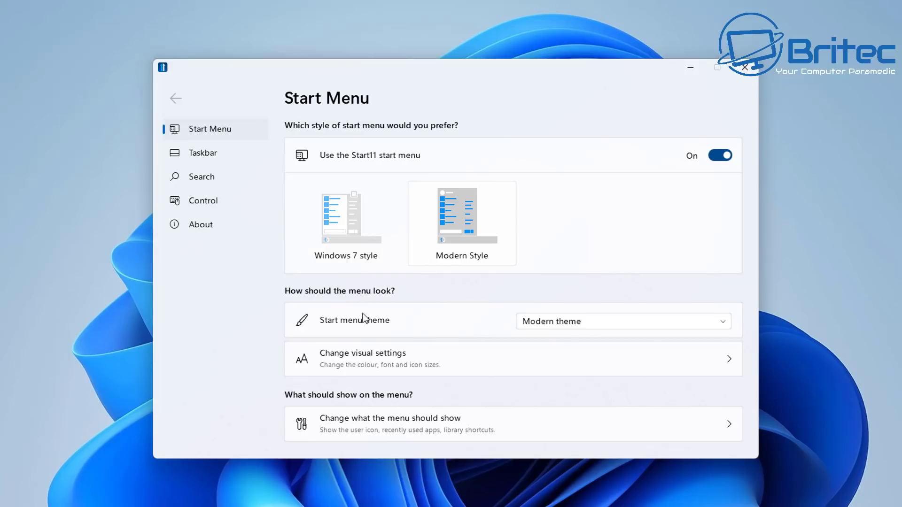
pyautogui.click(721, 324)
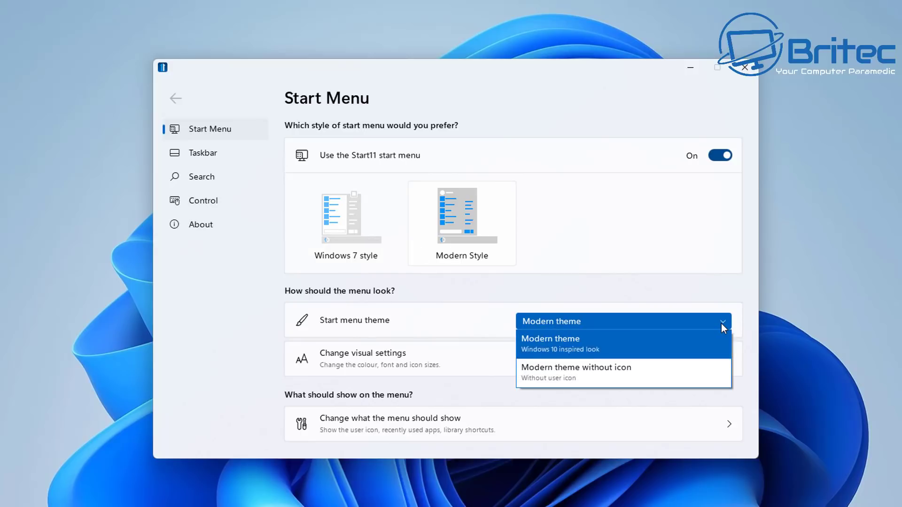
pyautogui.click(654, 308)
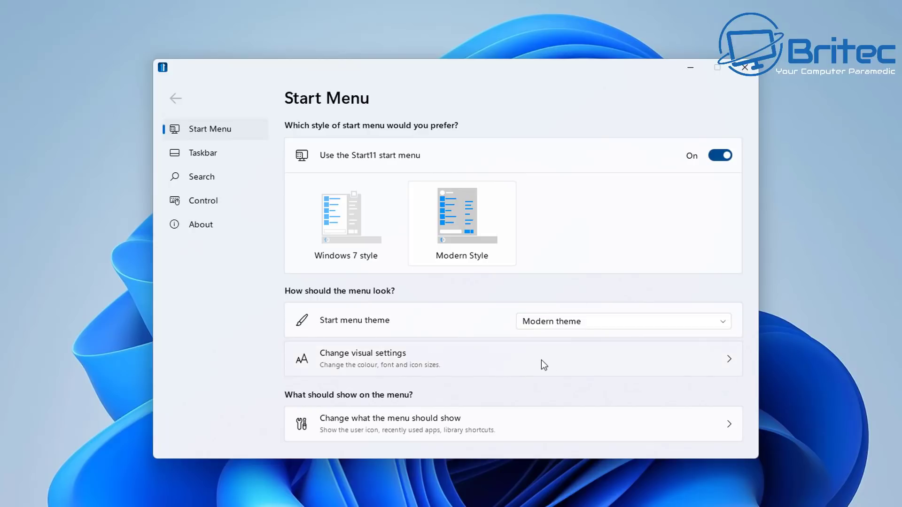
pyautogui.click(591, 362)
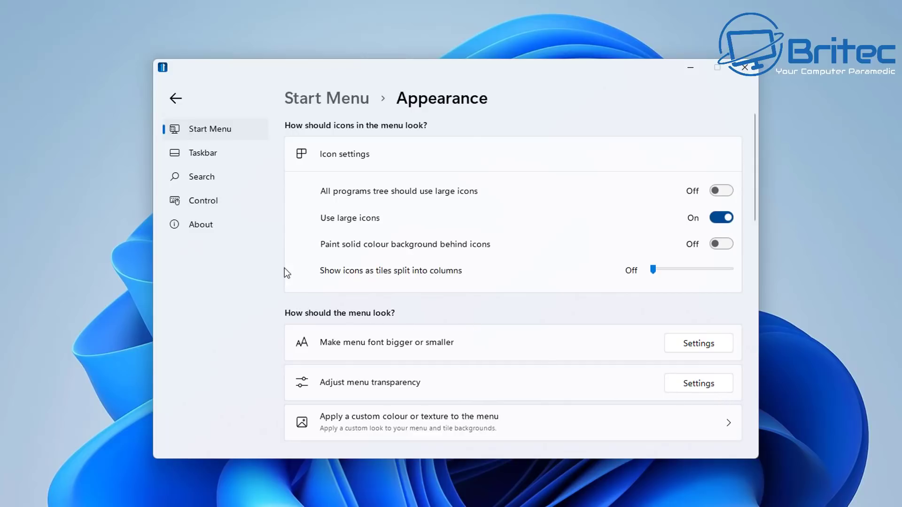
# Browse Start11's Taskbar, Search, Control and About pages, then close the configuration window
pyautogui.click(203, 158)
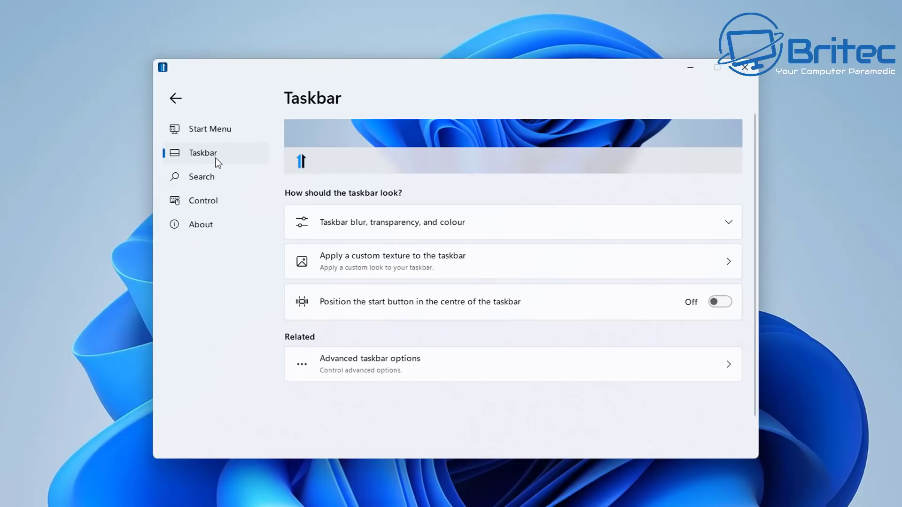
pyautogui.click(732, 223)
pyautogui.click(732, 221)
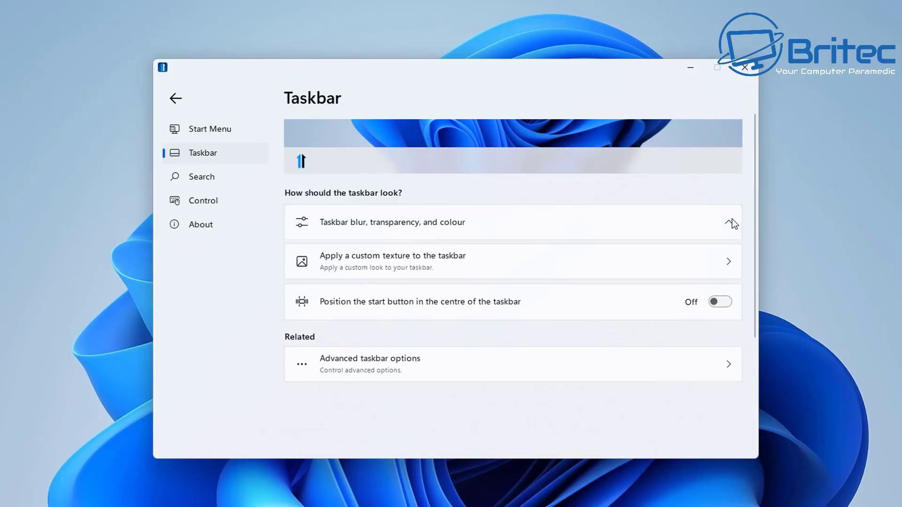
pyautogui.click(208, 182)
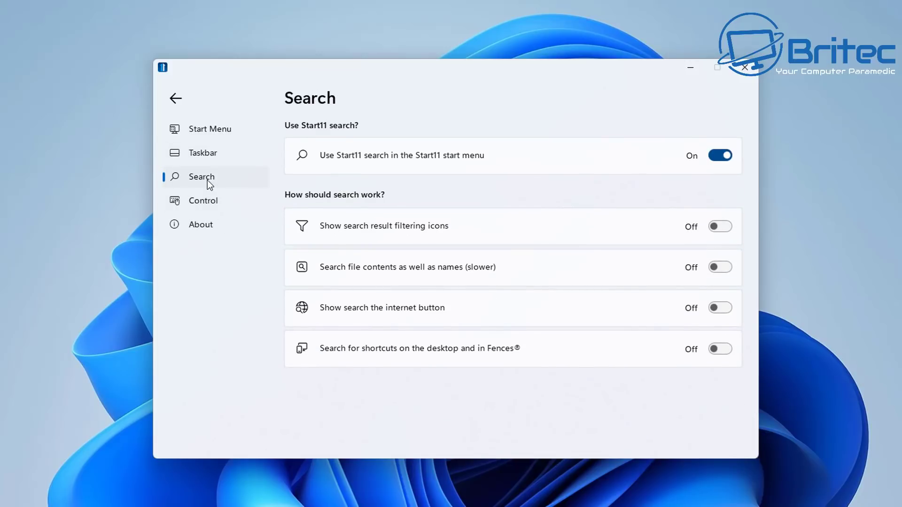
pyautogui.click(204, 200)
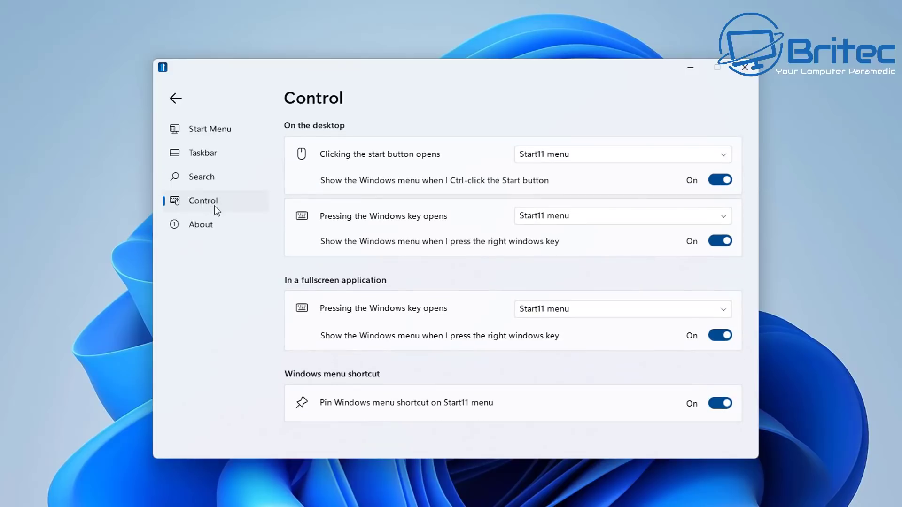
pyautogui.click(206, 225)
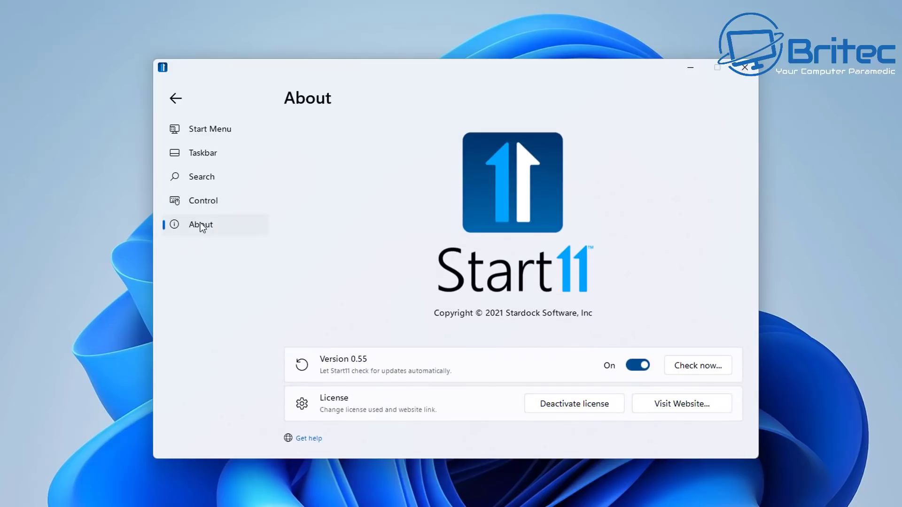
pyautogui.click(199, 127)
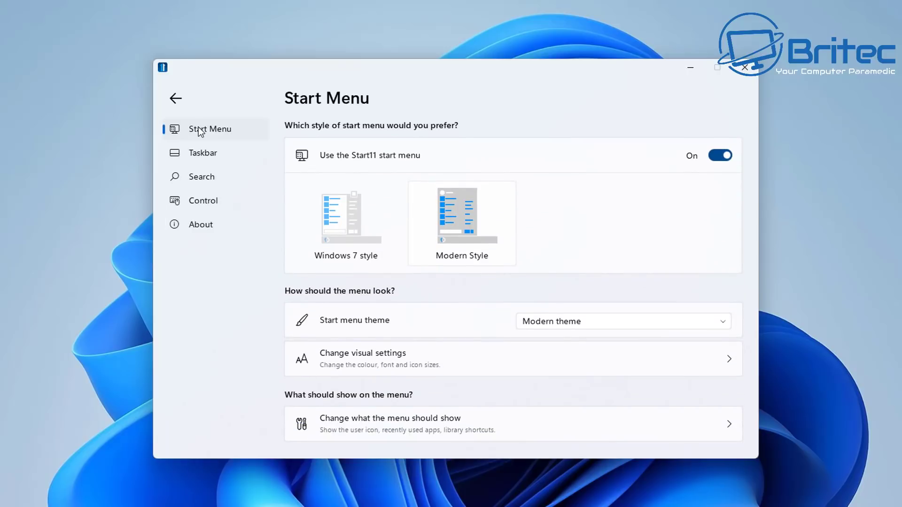
pyautogui.click(745, 68)
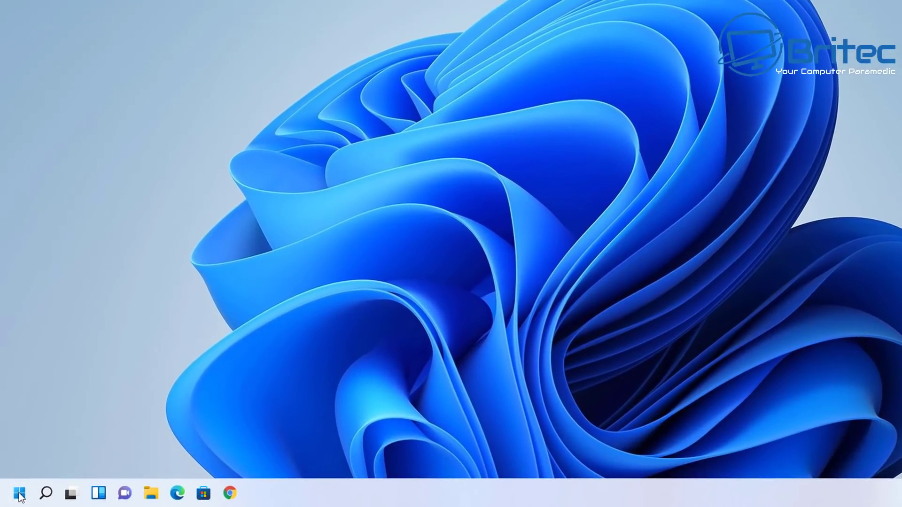
# Launch Control Panel from the classic menu's All Programs list, then close it
pyautogui.click(19, 494)
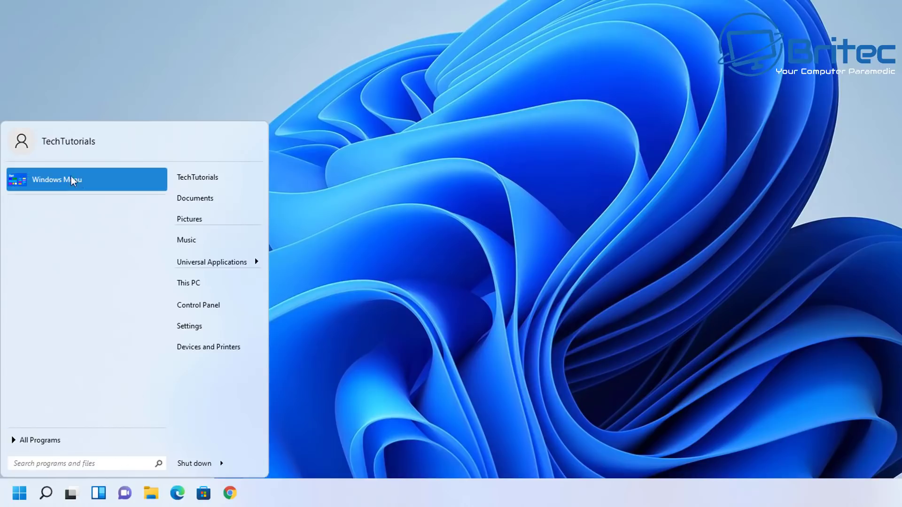
pyautogui.click(37, 440)
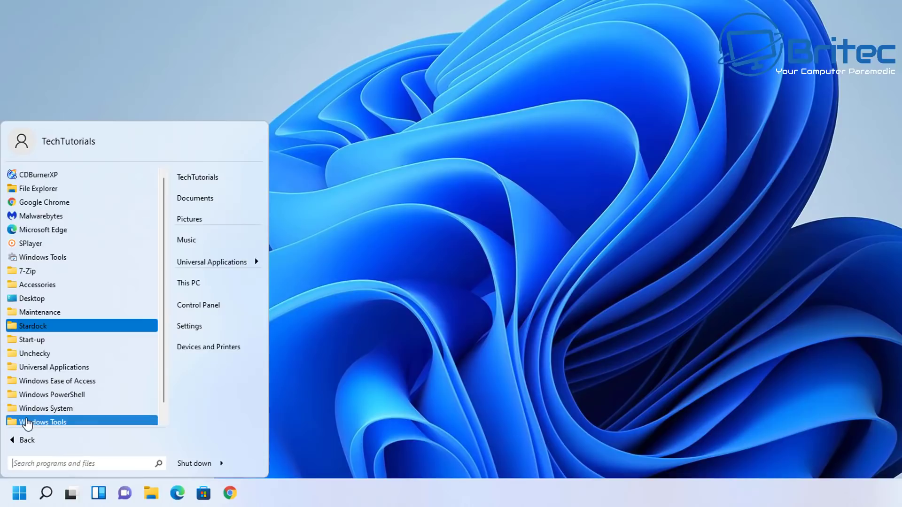
pyautogui.click(132, 422)
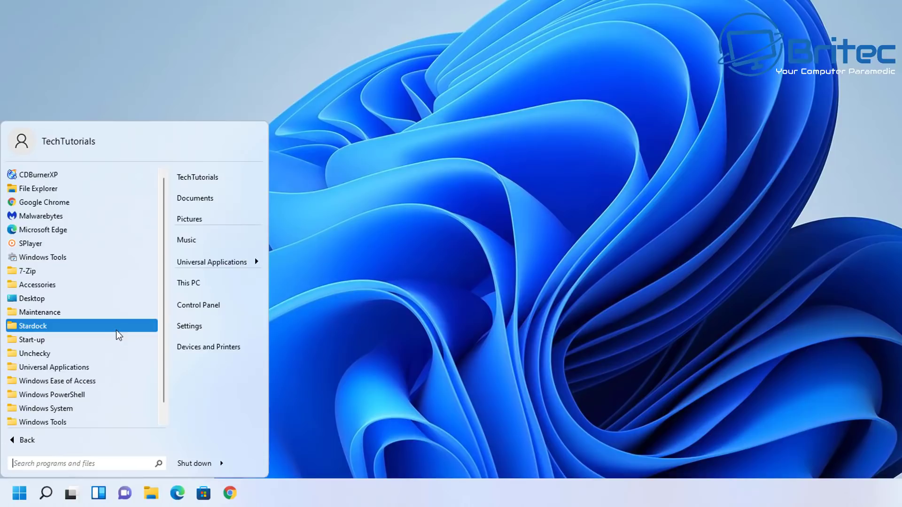
pyautogui.click(207, 305)
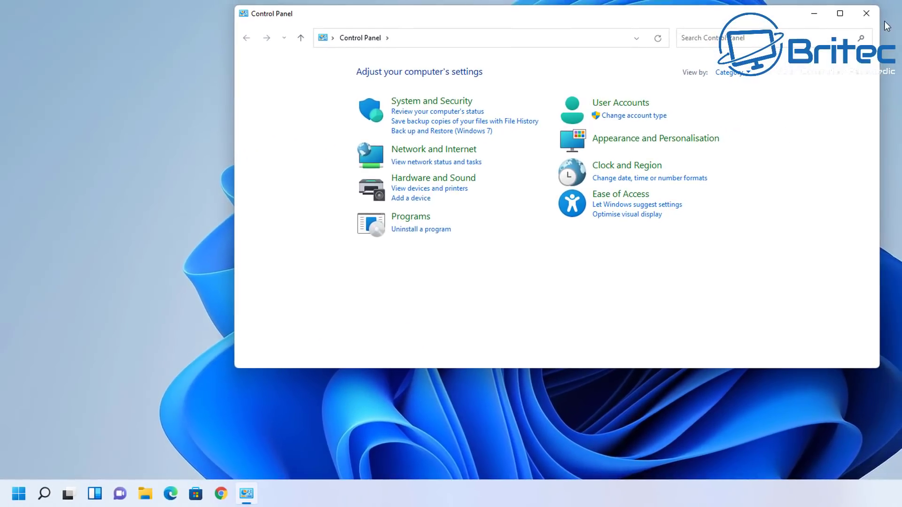
pyautogui.click(866, 14)
# Open the Documents library from the classic Start menu
pyautogui.click(19, 493)
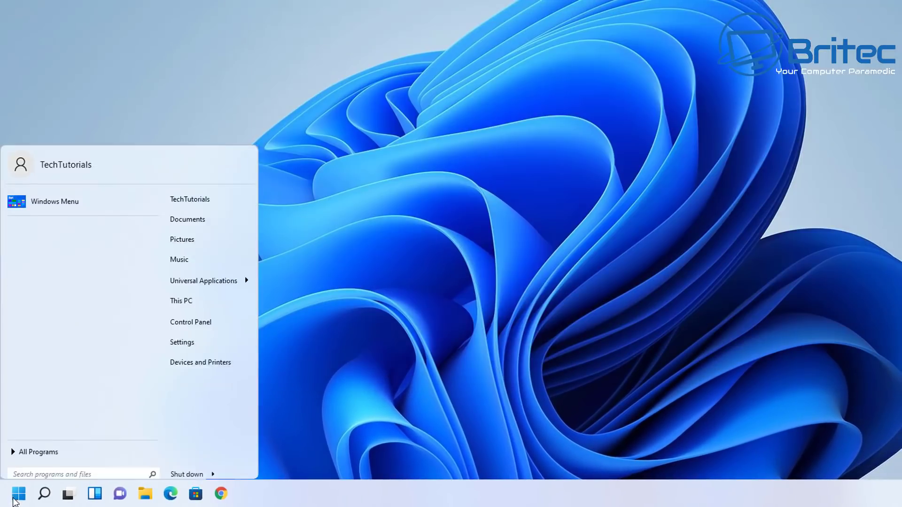
pyautogui.click(79, 441)
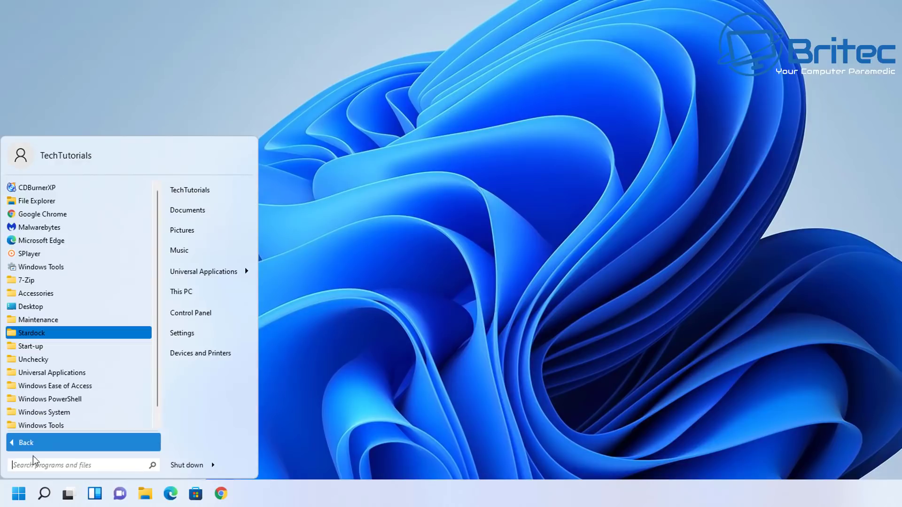
pyautogui.click(222, 215)
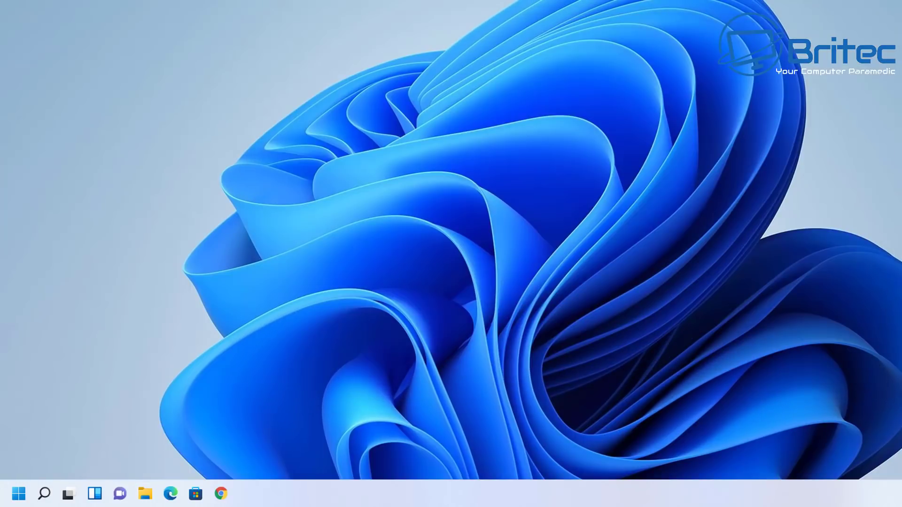
# Switch from the classic menu to the original Windows 11 Start menu
pyautogui.click(19, 493)
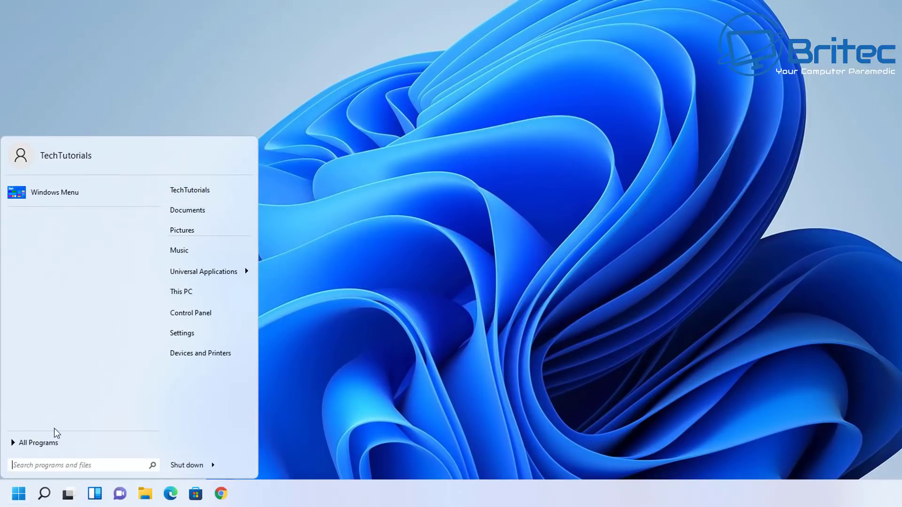
pyautogui.click(50, 193)
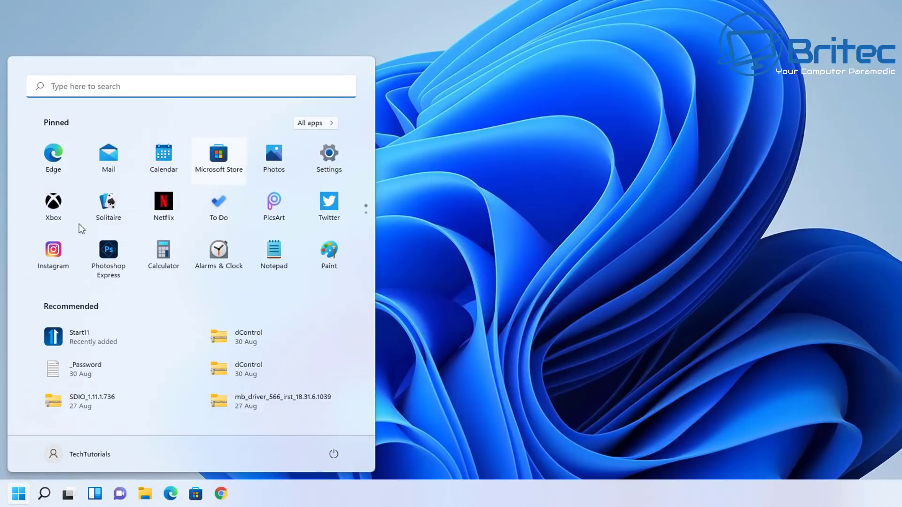
pyautogui.click(460, 231)
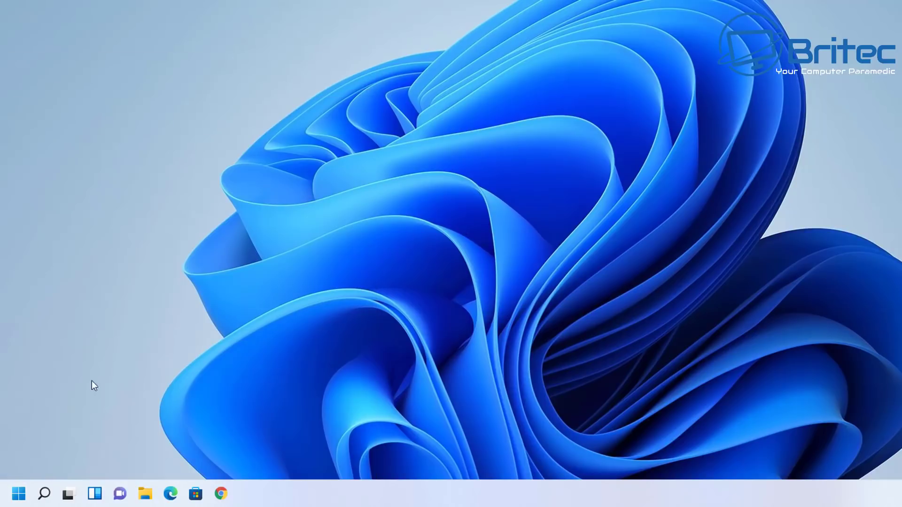
pyautogui.click(18, 494)
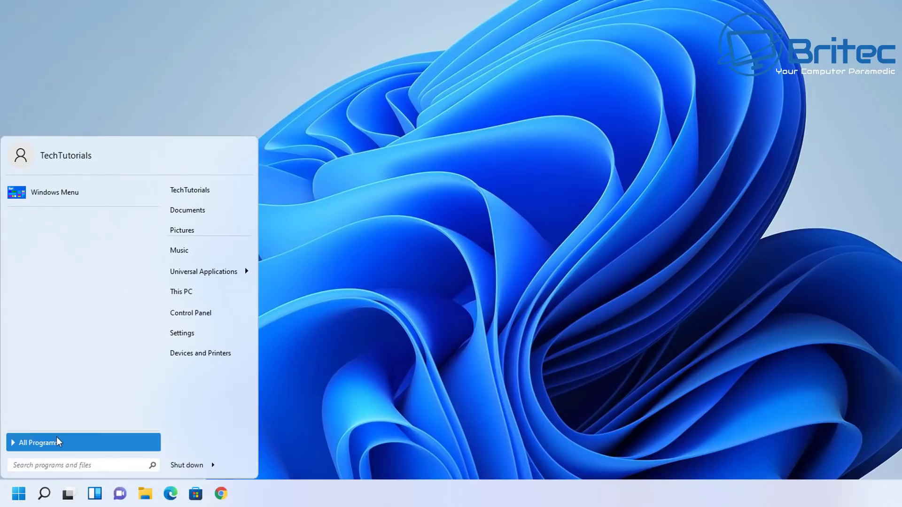
pyautogui.click(71, 193)
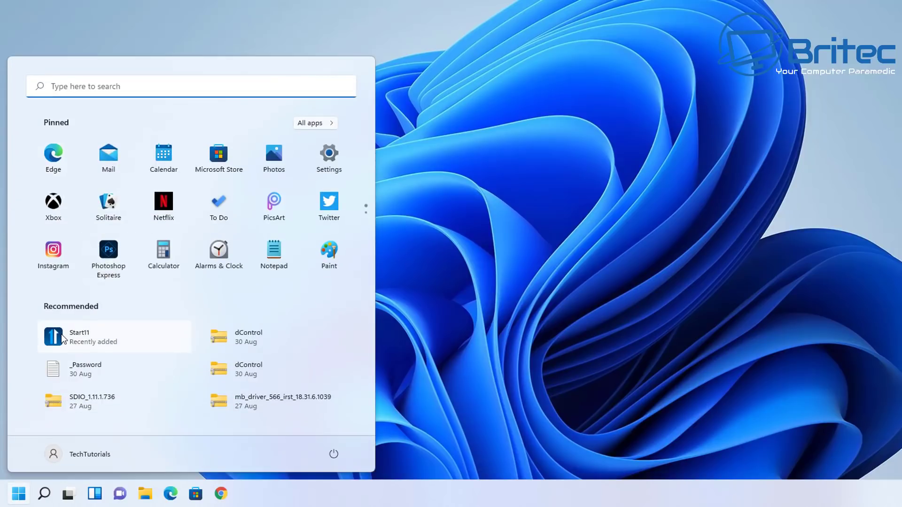
# Set Start11 to Windows 7 style with the Rounded Windows 7 theme and preview the menu
pyautogui.press('Escape')
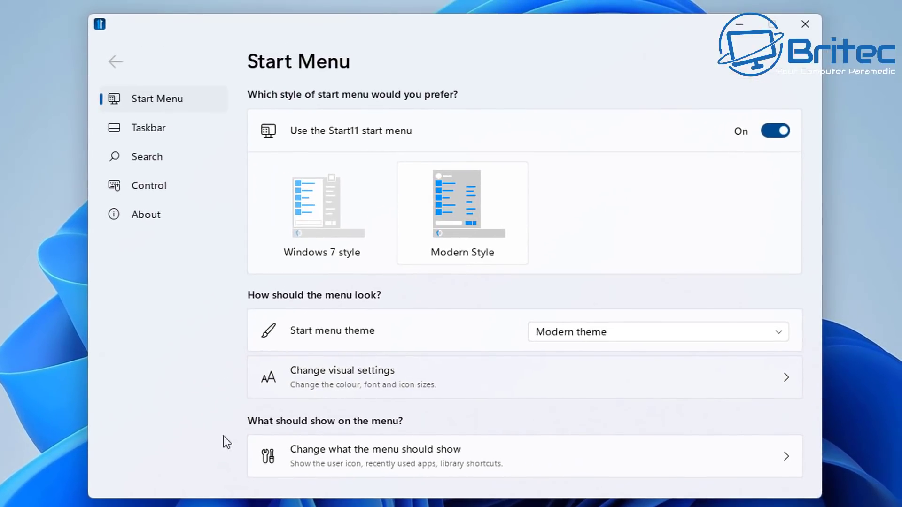
pyautogui.click(314, 218)
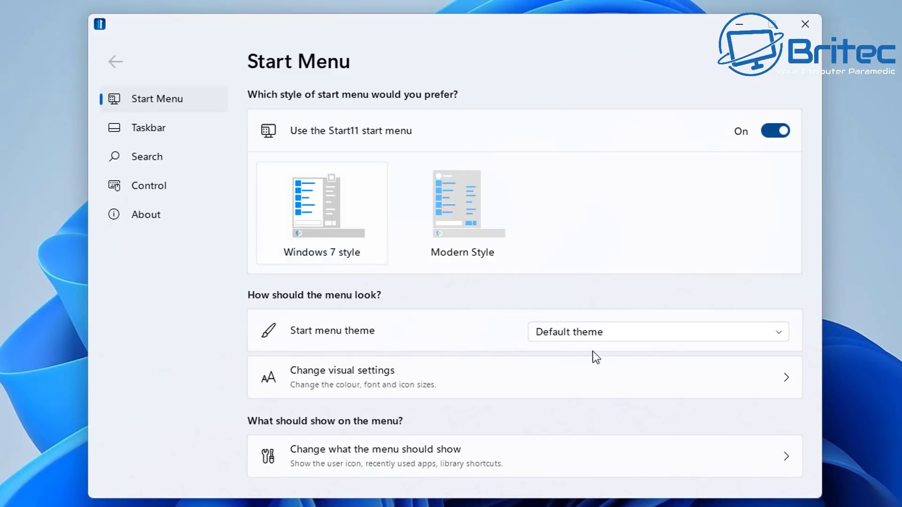
pyautogui.click(688, 330)
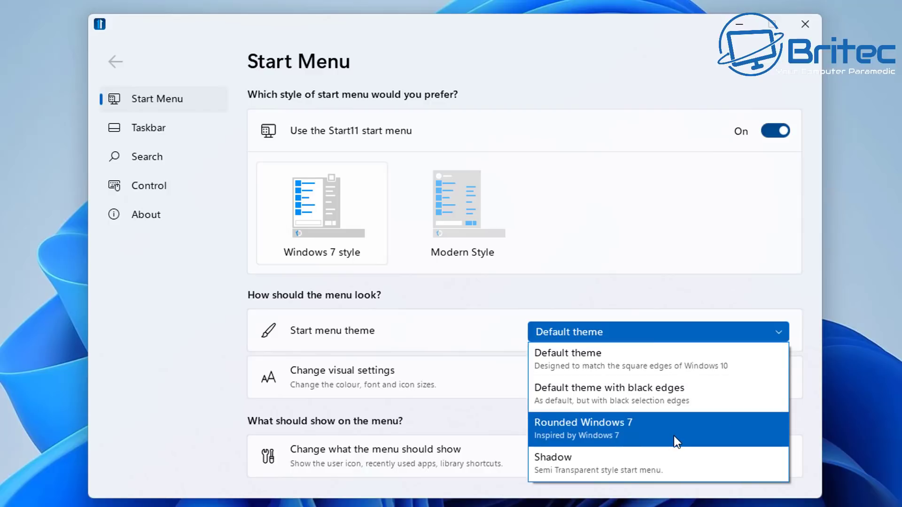
pyautogui.click(649, 429)
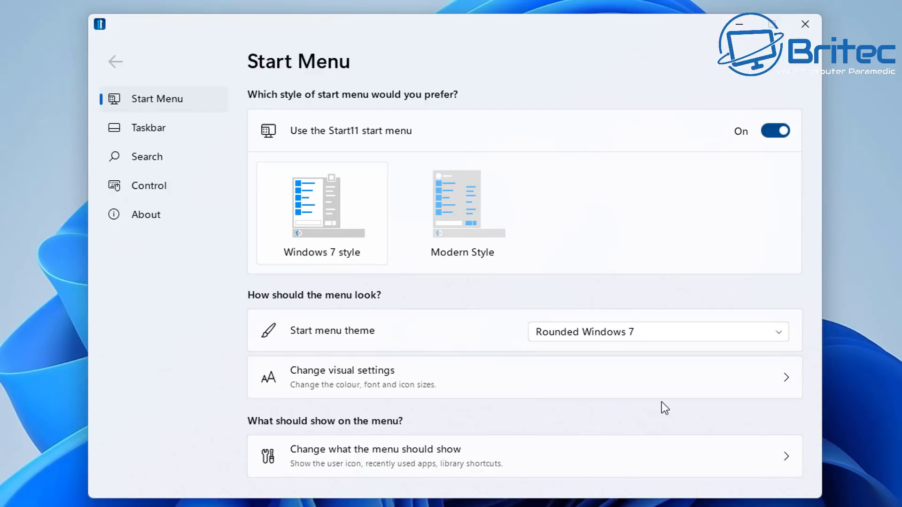
pyautogui.click(805, 24)
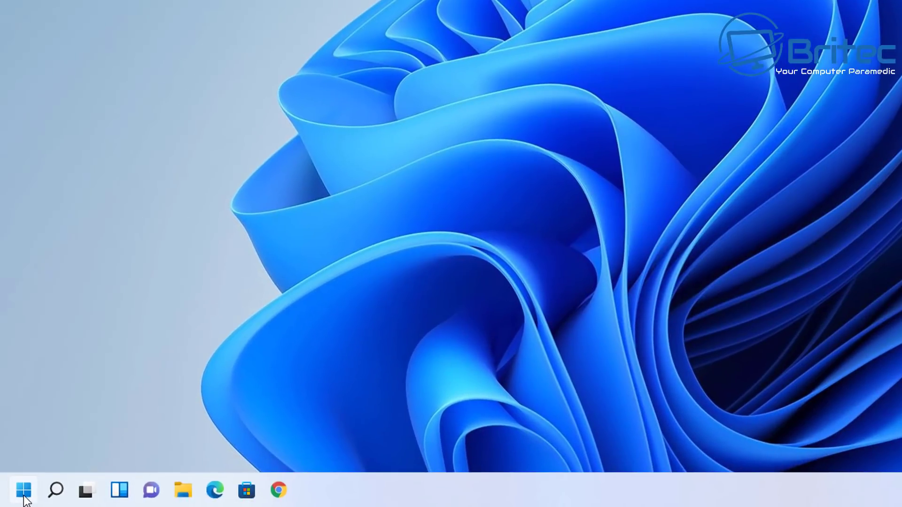
pyautogui.click(24, 493)
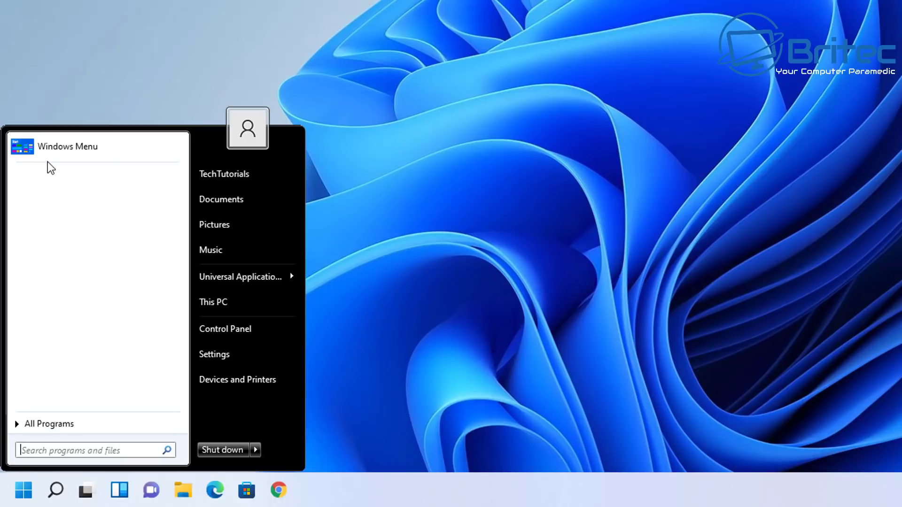
pyautogui.click(55, 146)
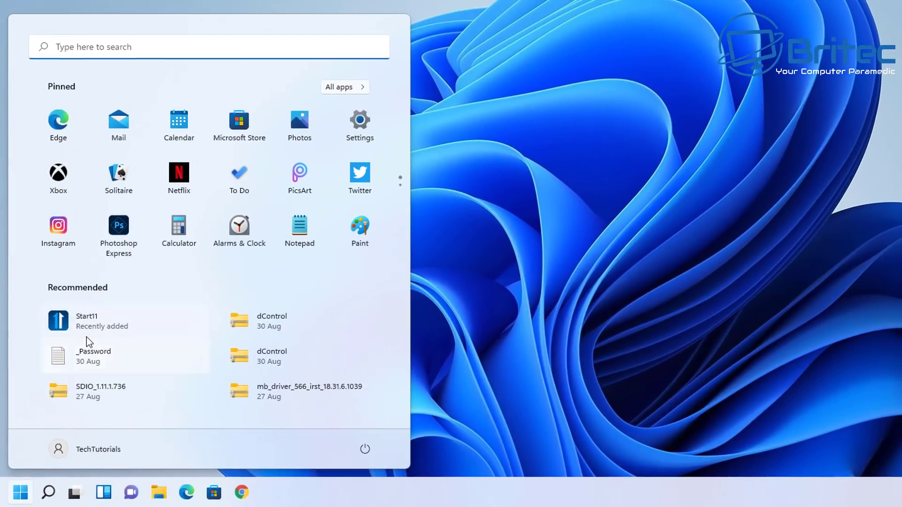
# Open Start11's Start Menu Appearance page and try the tile columns slider, leaving it Off
pyautogui.click(100, 312)
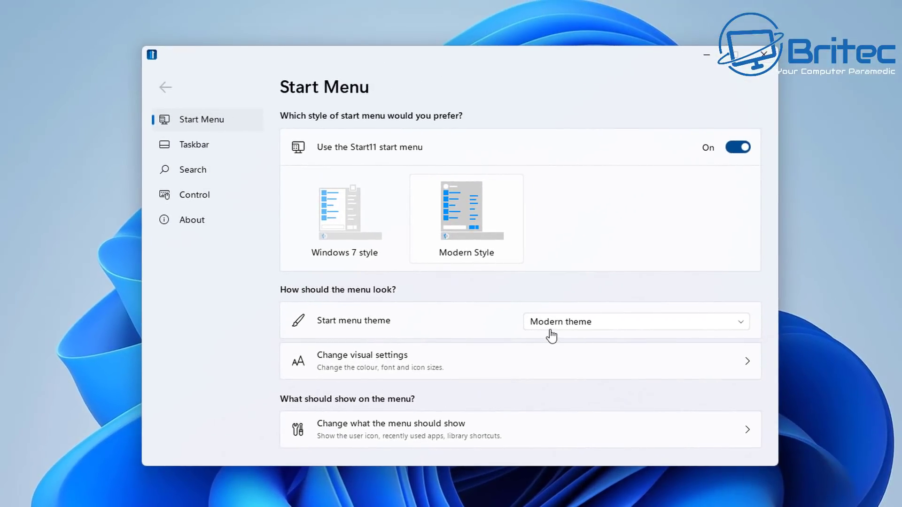
pyautogui.click(489, 356)
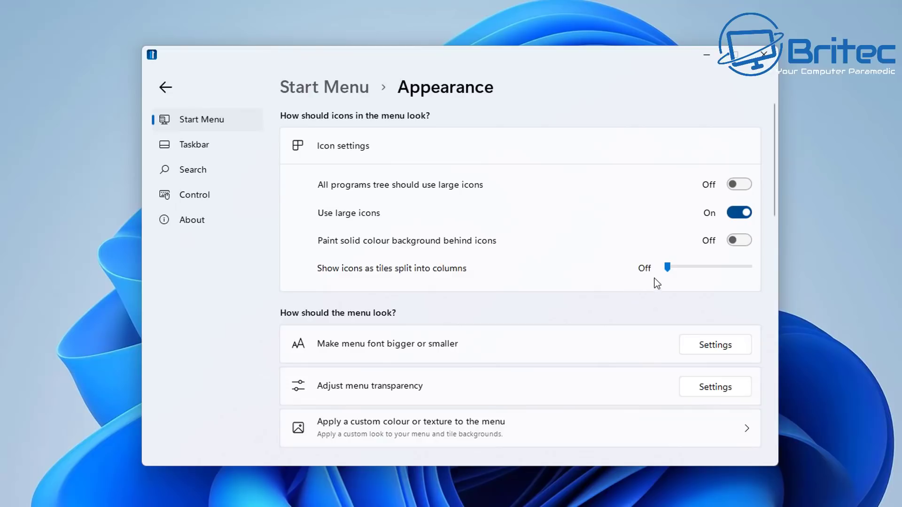
pyautogui.moveTo(668, 267)
pyautogui.mouseDown()
pyautogui.moveTo(705, 265)
pyautogui.moveTo(664, 275)
pyautogui.mouseUp()
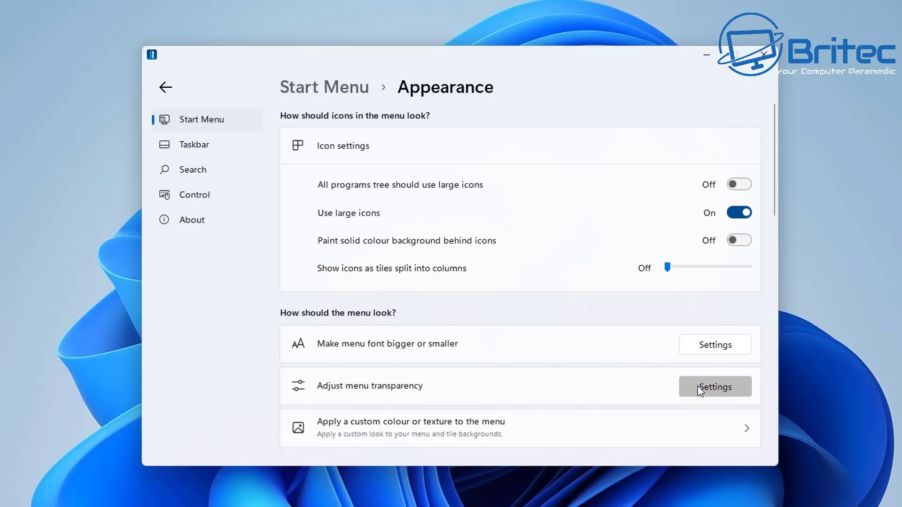
# Preview the menu font at 105%, then reset it to 100% of original size
pyautogui.click(715, 344)
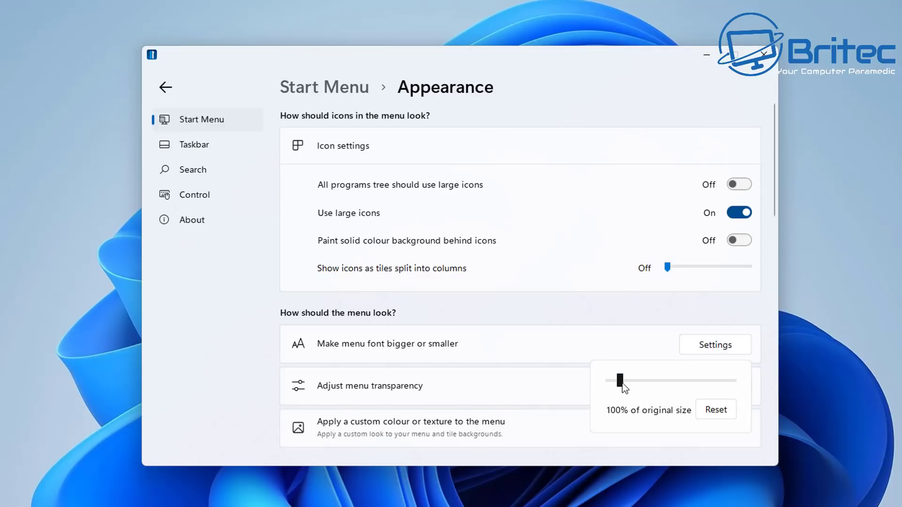
pyautogui.moveTo(621, 381); pyautogui.dragTo(635, 380)
pyautogui.press('super')
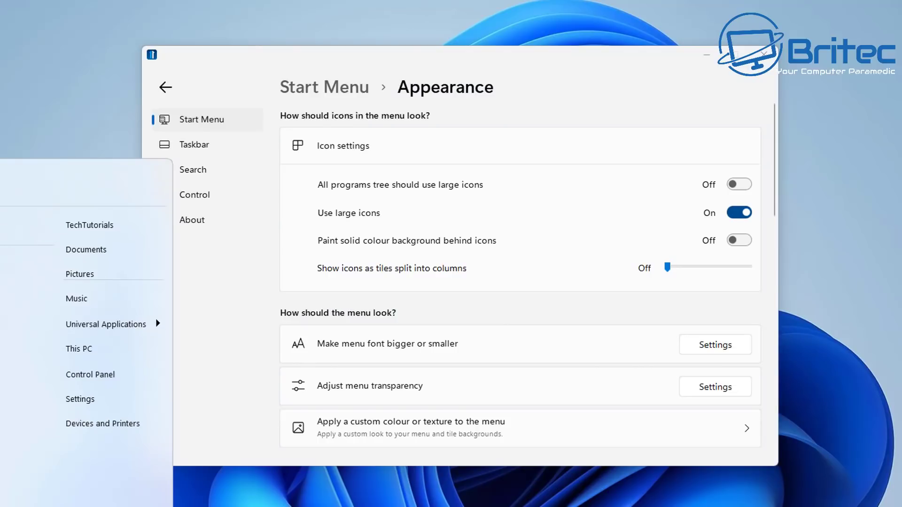
pyautogui.click(726, 351)
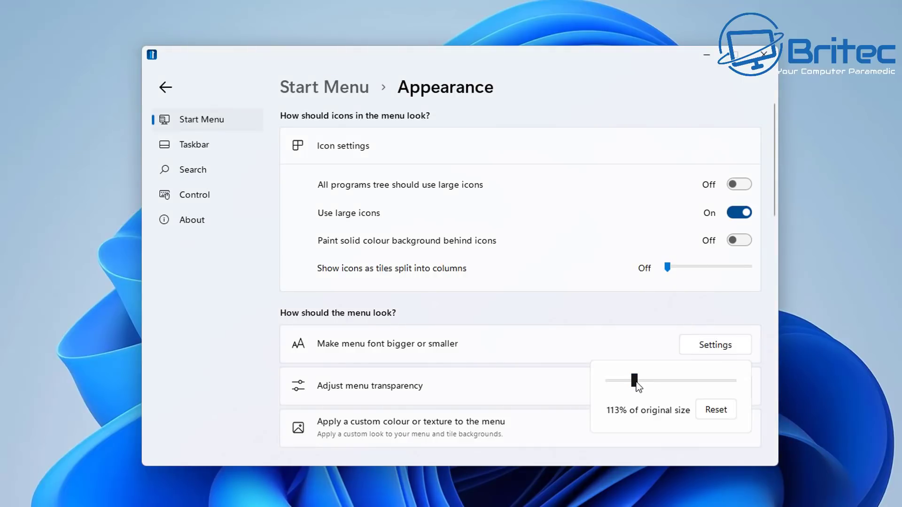
pyautogui.click(716, 410)
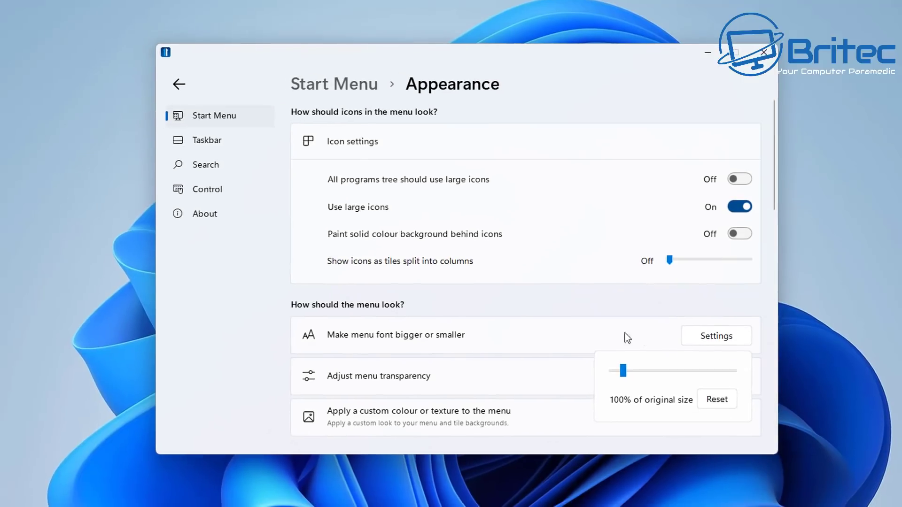
pyautogui.click(627, 338)
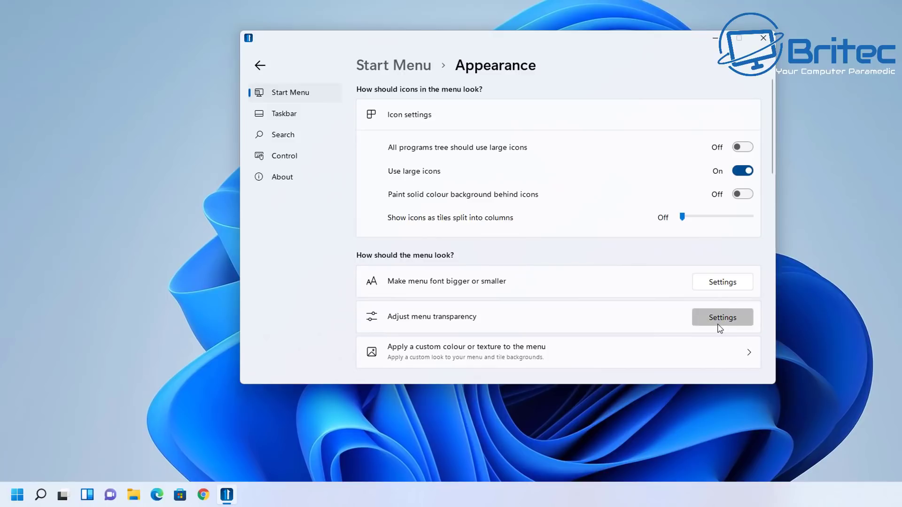
# Lower menu transparency to about 62% solid, preview it, then reset it to 94% solid
pyautogui.click(720, 328)
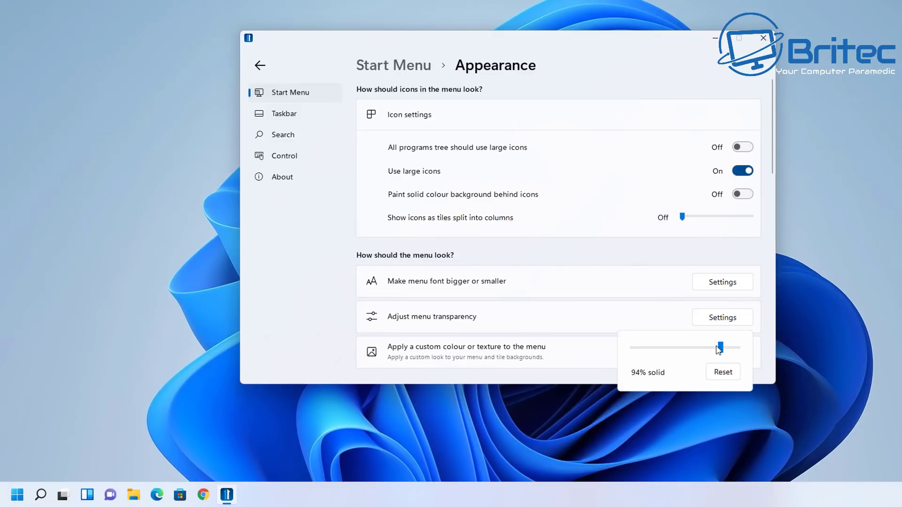
pyautogui.moveTo(718, 350); pyautogui.dragTo(682, 354)
pyautogui.click(18, 497)
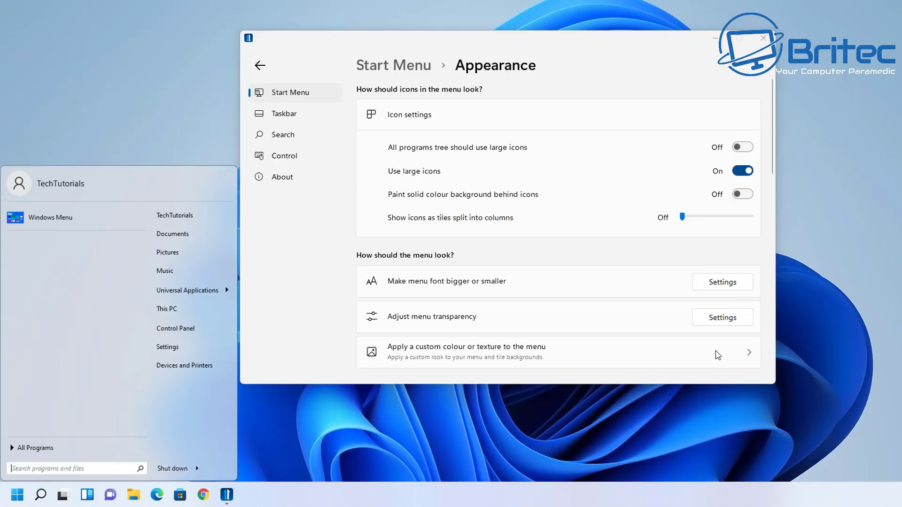
pyautogui.click(722, 317)
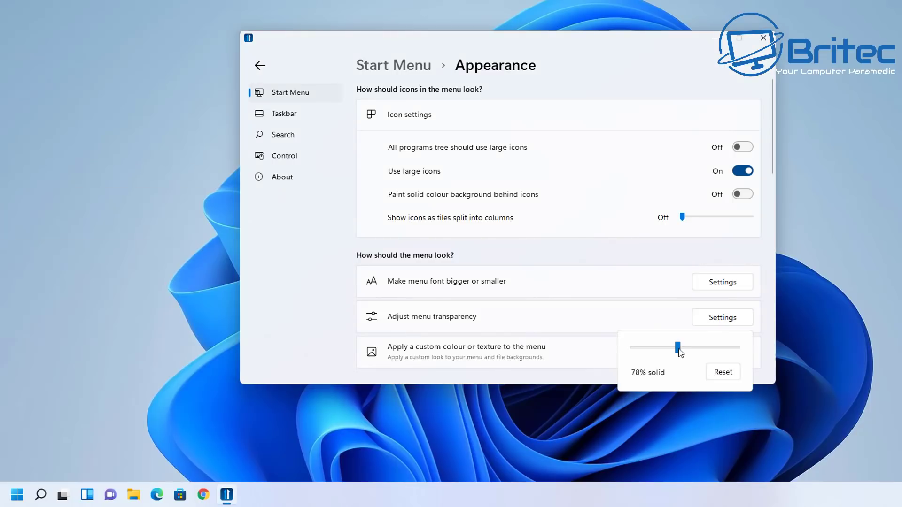
pyautogui.moveTo(678, 350); pyautogui.dragTo(633, 360)
pyautogui.click(11, 501)
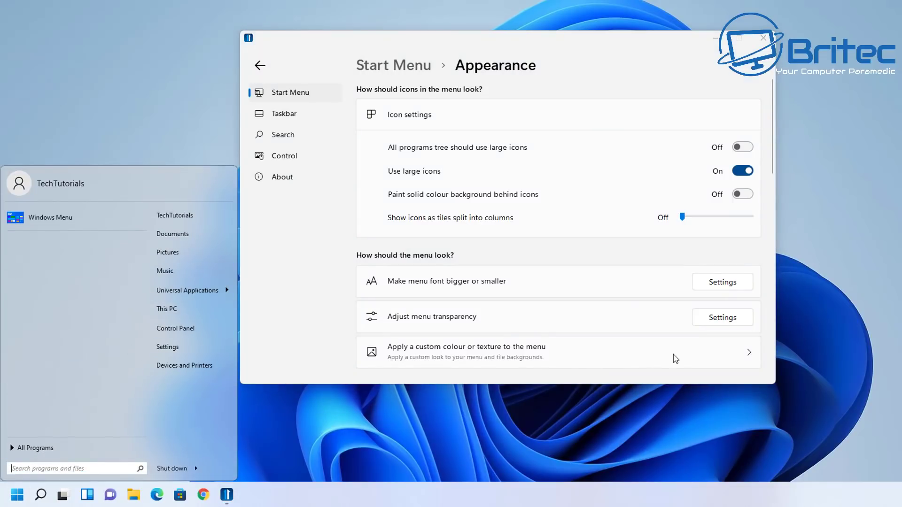
pyautogui.click(726, 320)
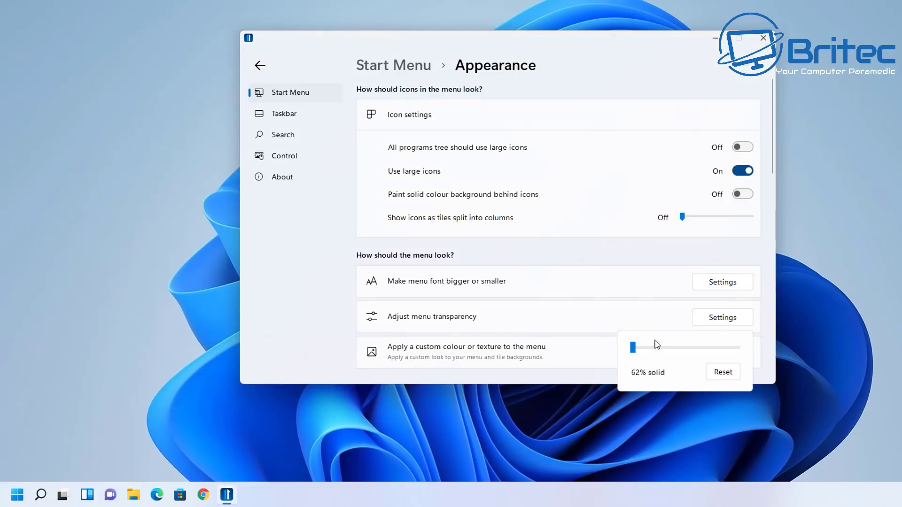
pyautogui.click(713, 373)
# Close the transparency adjustment and browse the custom colour, Search and Control settings pages
pyautogui.click(333, 354)
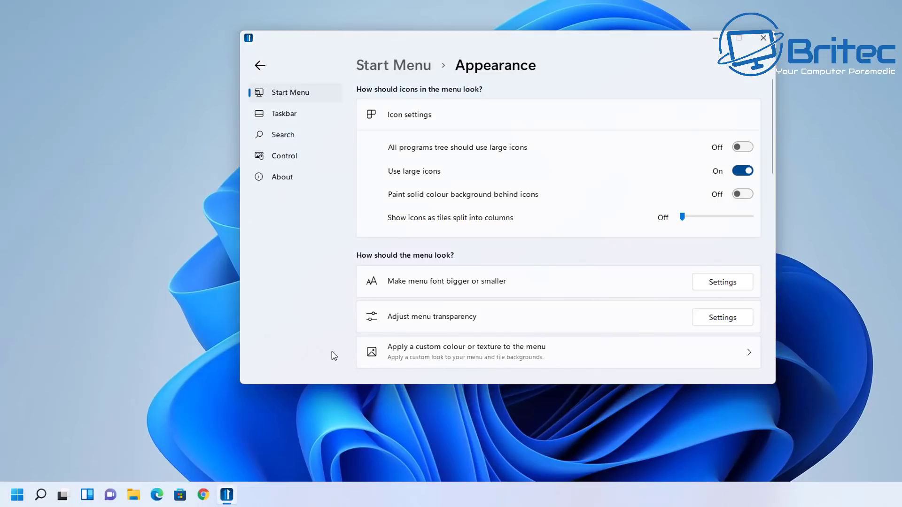
pyautogui.click(510, 358)
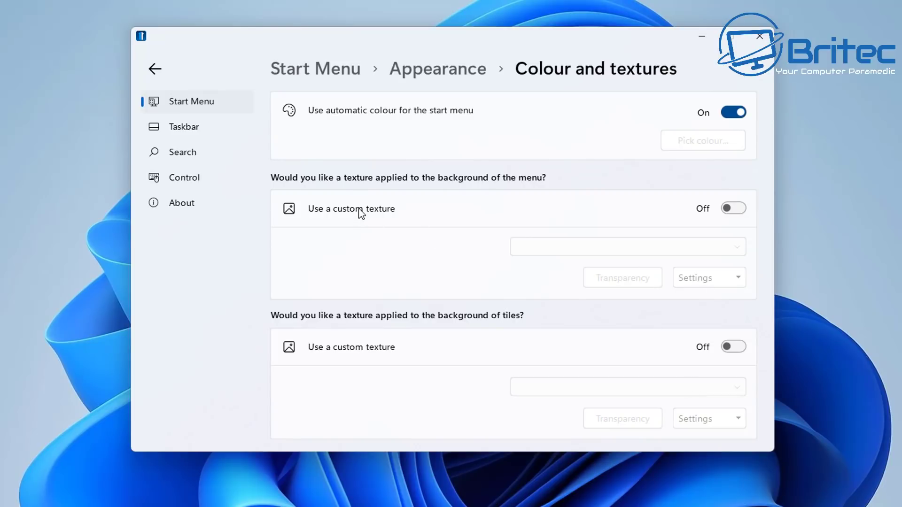
pyautogui.click(187, 157)
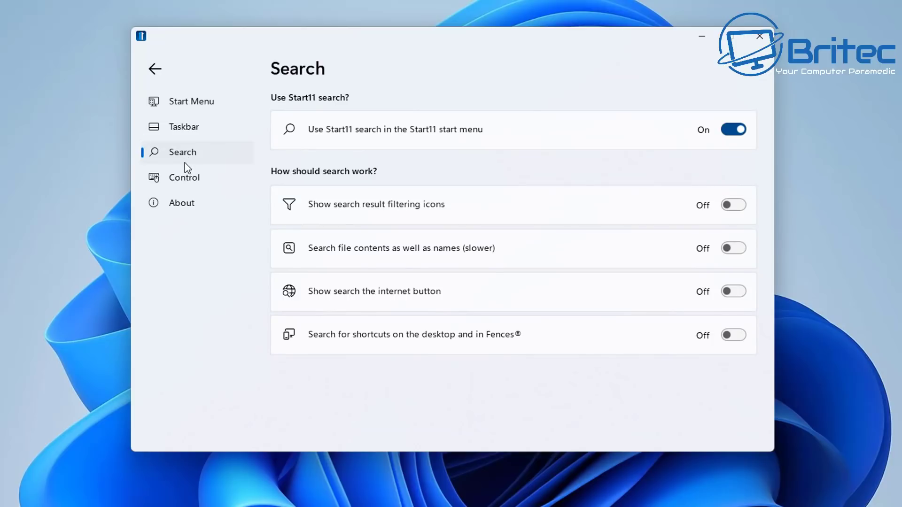
pyautogui.click(193, 178)
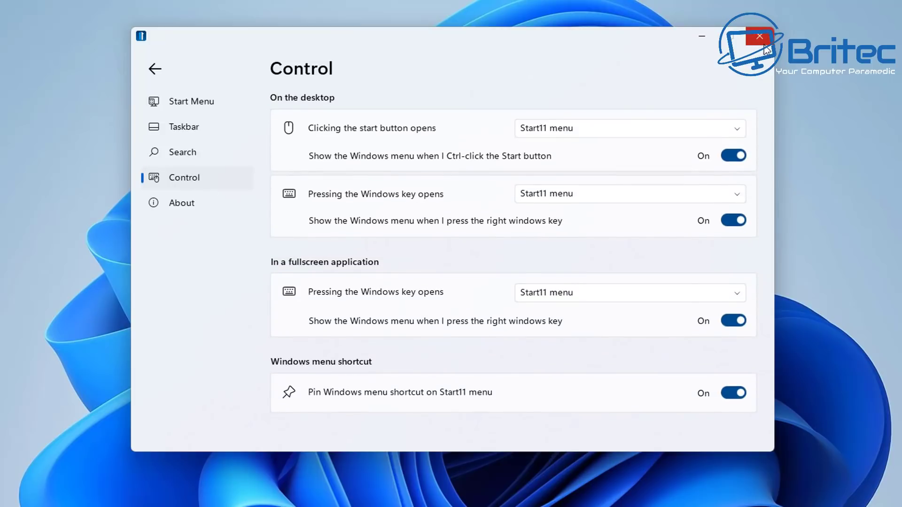
# Keep Start11 menu as the fullscreen Windows key action, close settings, and preview the restyled Start menu
pyautogui.click(735, 293)
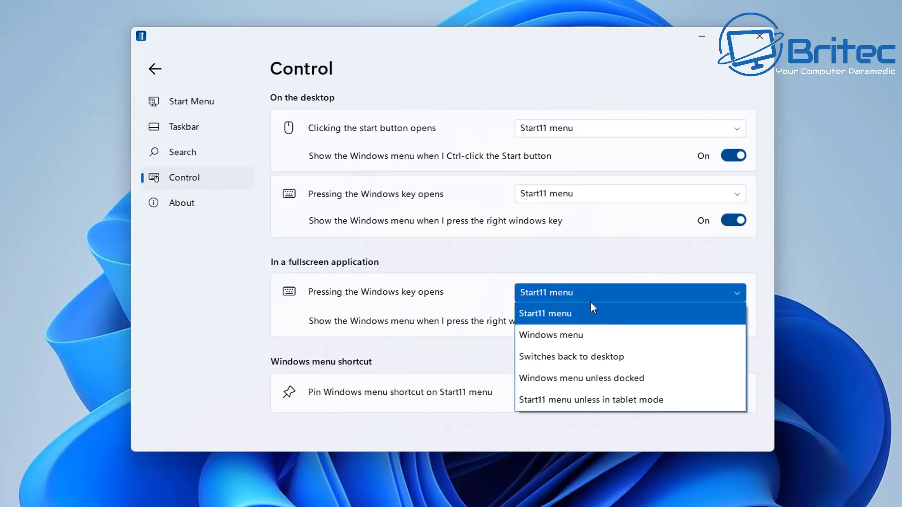
pyautogui.click(767, 39)
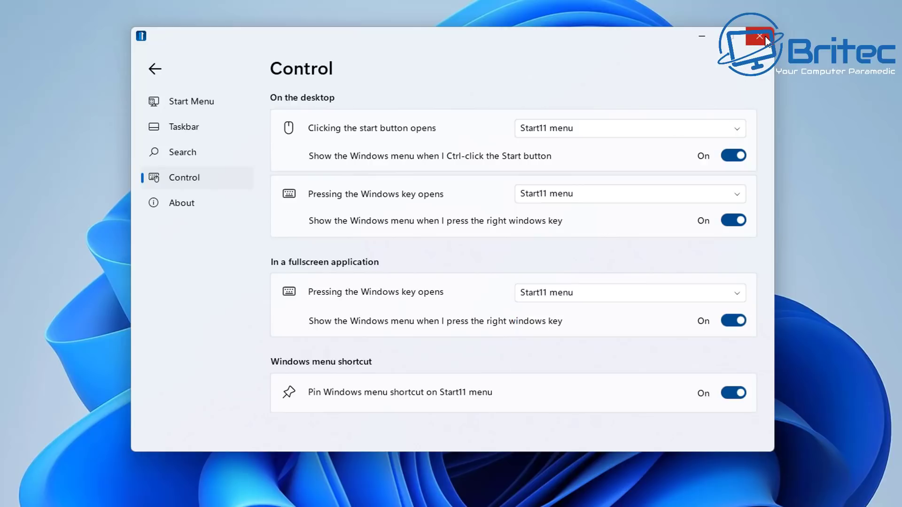
pyautogui.click(767, 40)
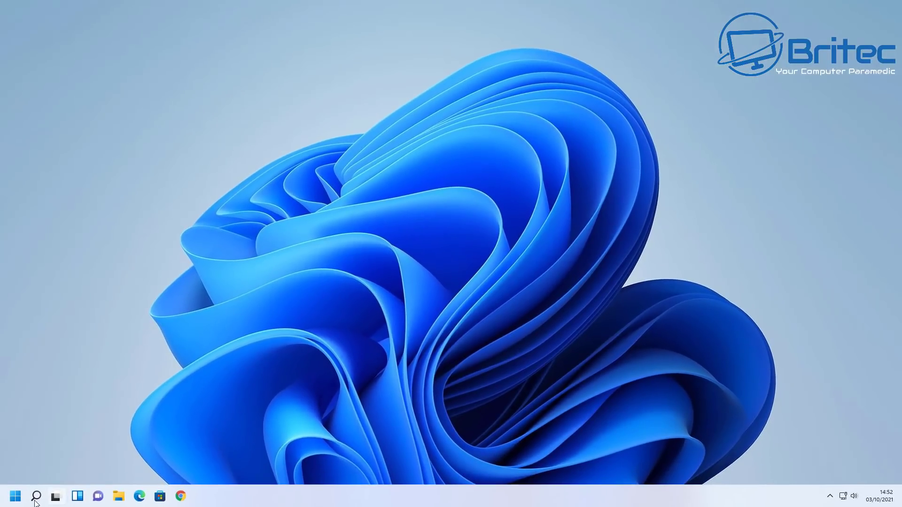
pyautogui.click(16, 496)
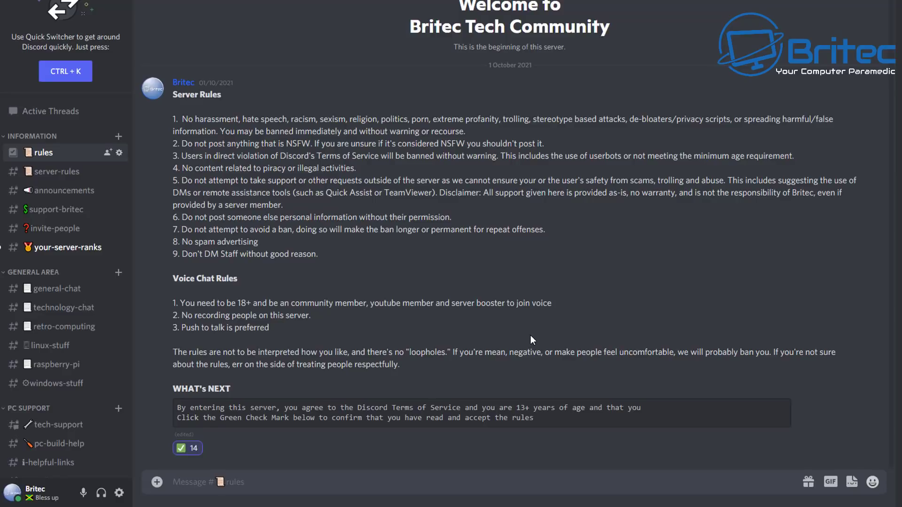
pyautogui.moveTo(183, 452)
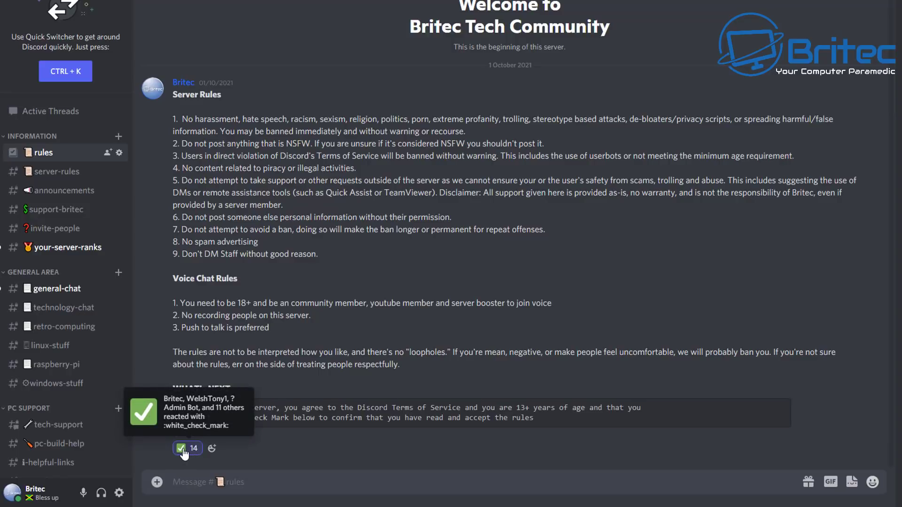
pyautogui.click(184, 452)
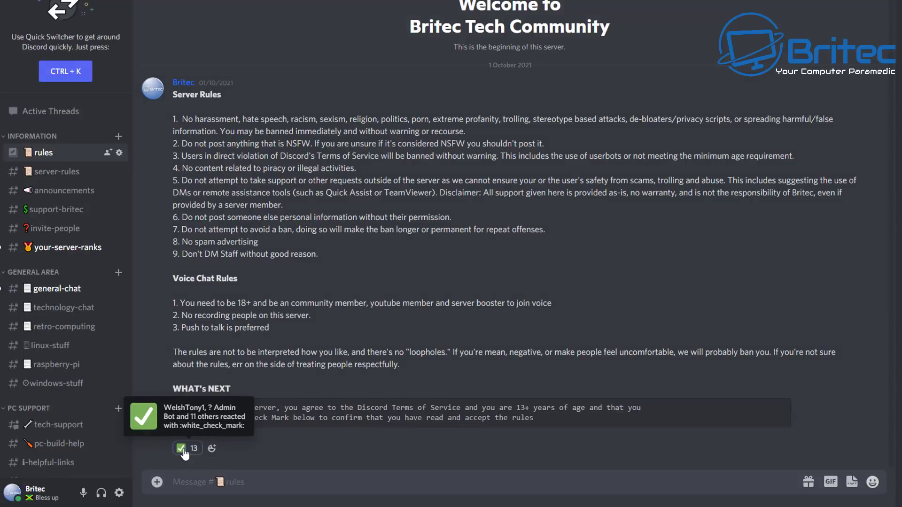
pyautogui.click(183, 451)
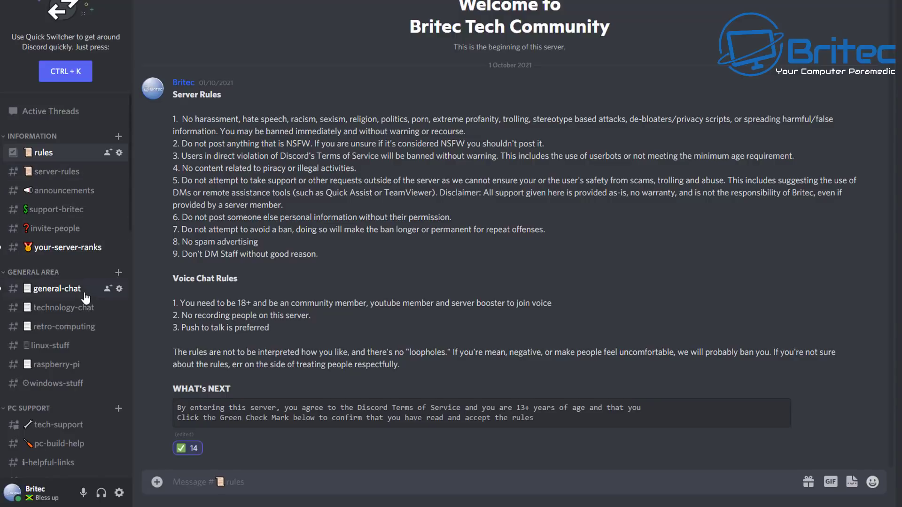
pyautogui.scroll(-3, 73, 305)
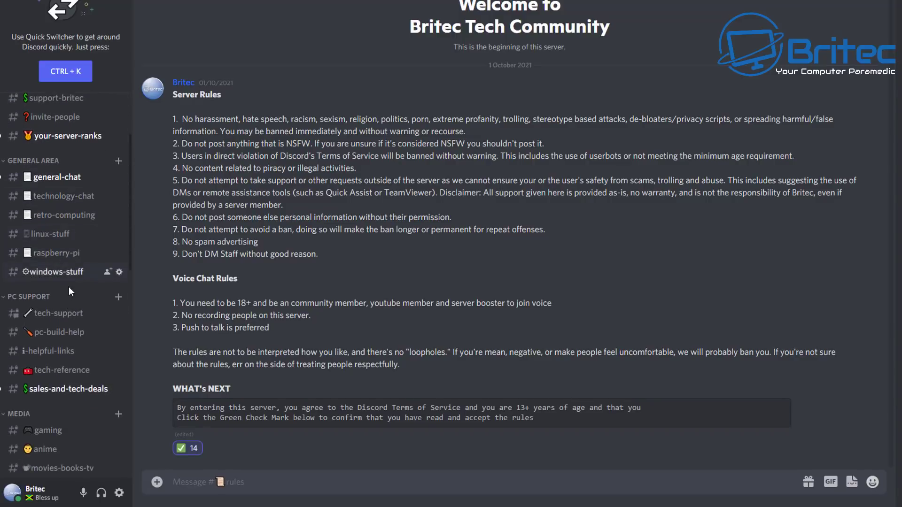
pyautogui.scroll(-2, 70, 299)
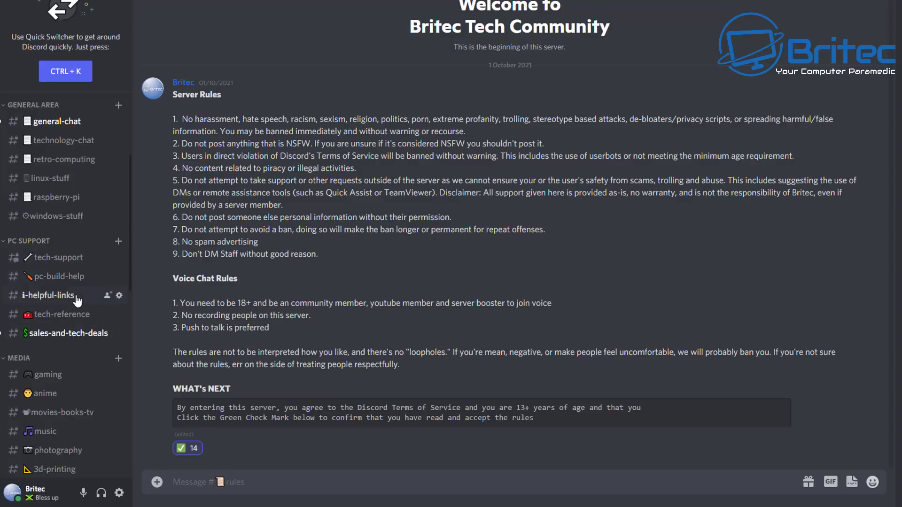
pyautogui.scroll(-5, 68, 324)
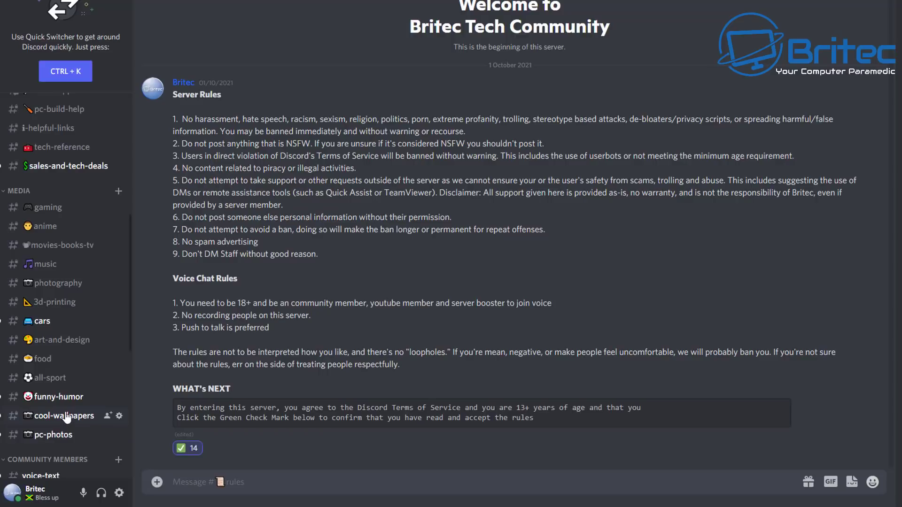
pyautogui.scroll(-4, 66, 416)
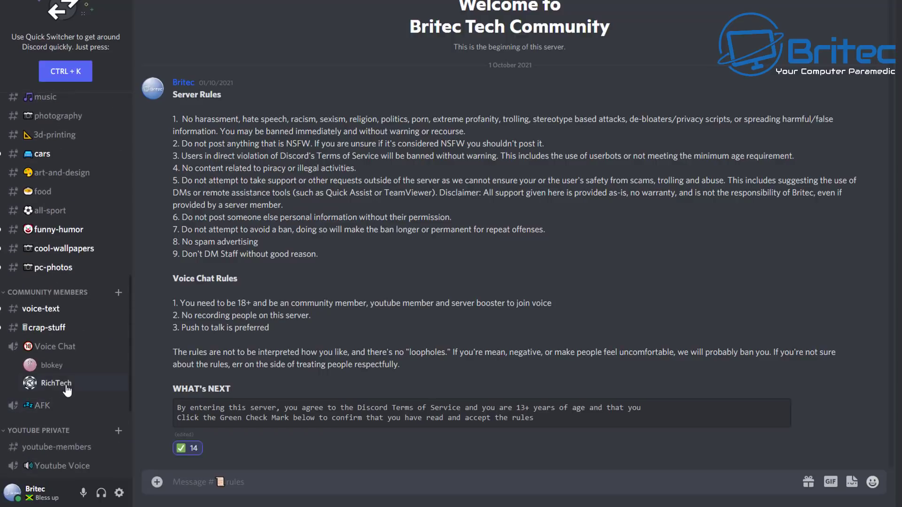
pyautogui.scroll(1, 66, 390)
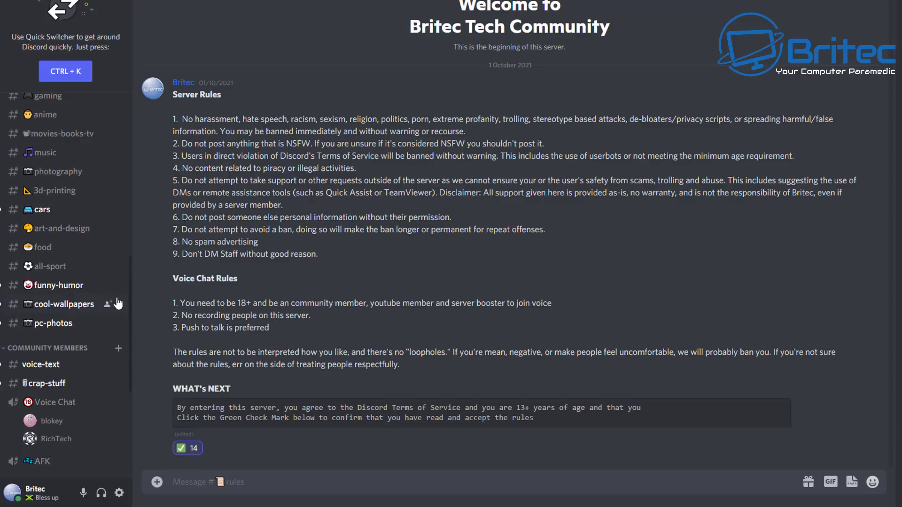
pyautogui.scroll(-3, 108, 297)
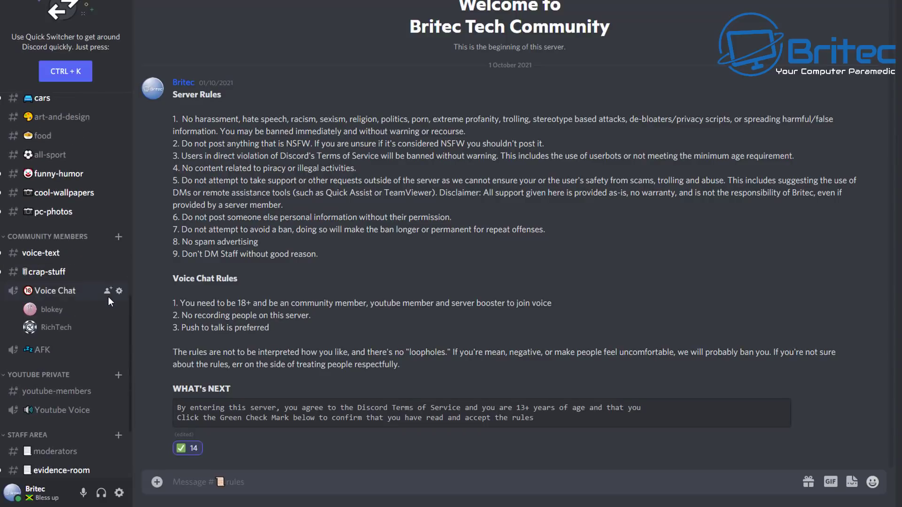
pyautogui.scroll(12, 108, 296)
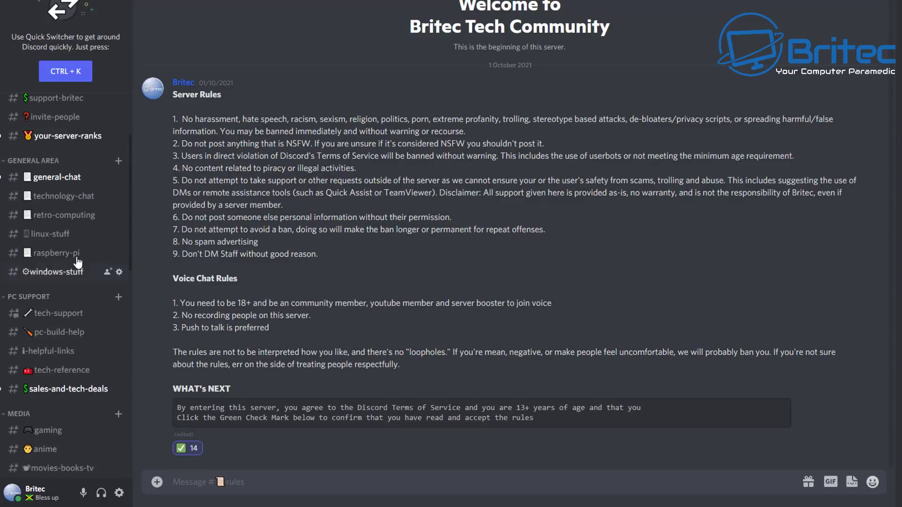
pyautogui.scroll(3, 76, 249)
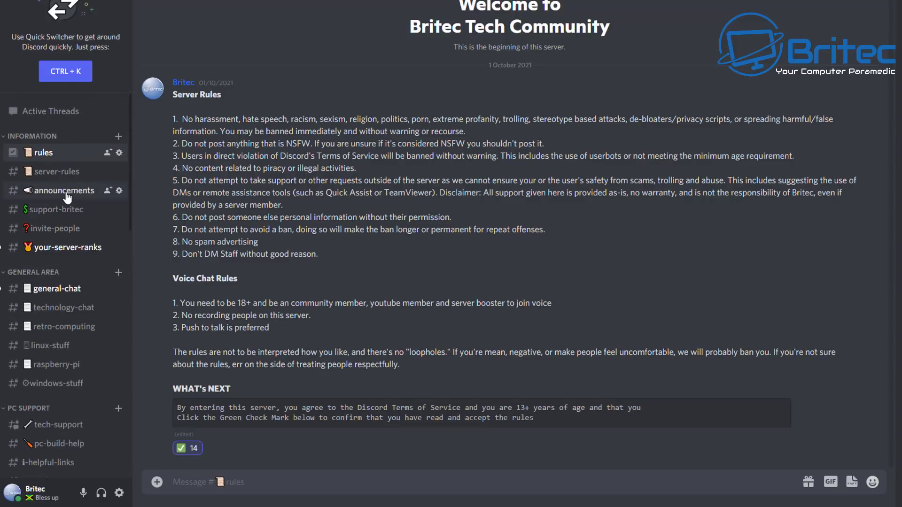
# Open the announcements channel and scroll down to the latest Server Changes post
pyautogui.click(67, 193)
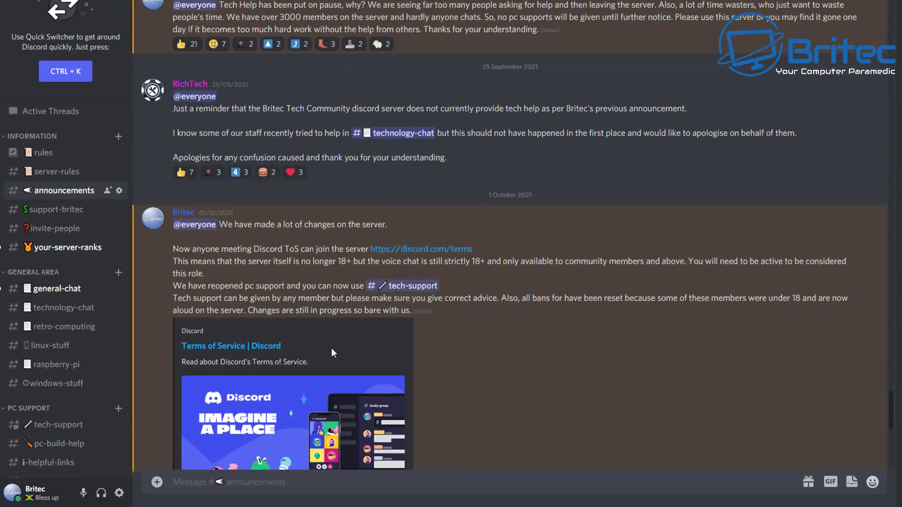
pyautogui.scroll(-10, 332, 348)
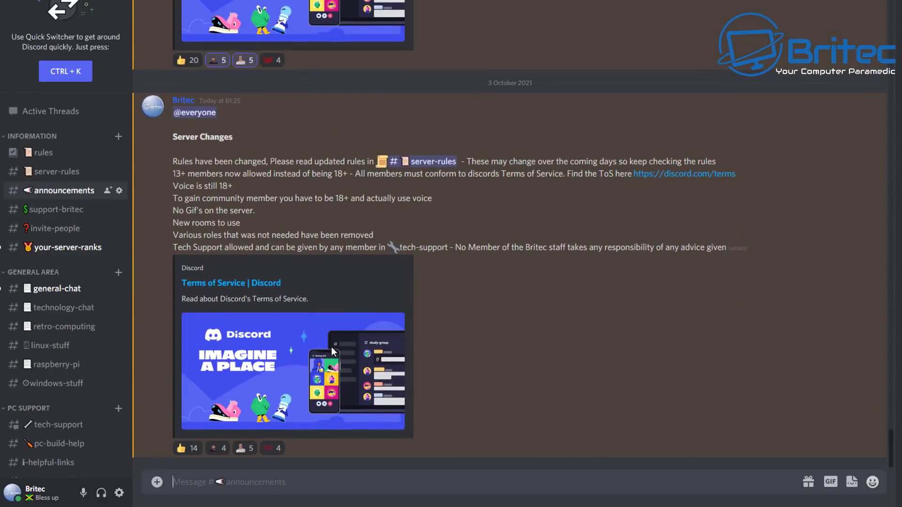